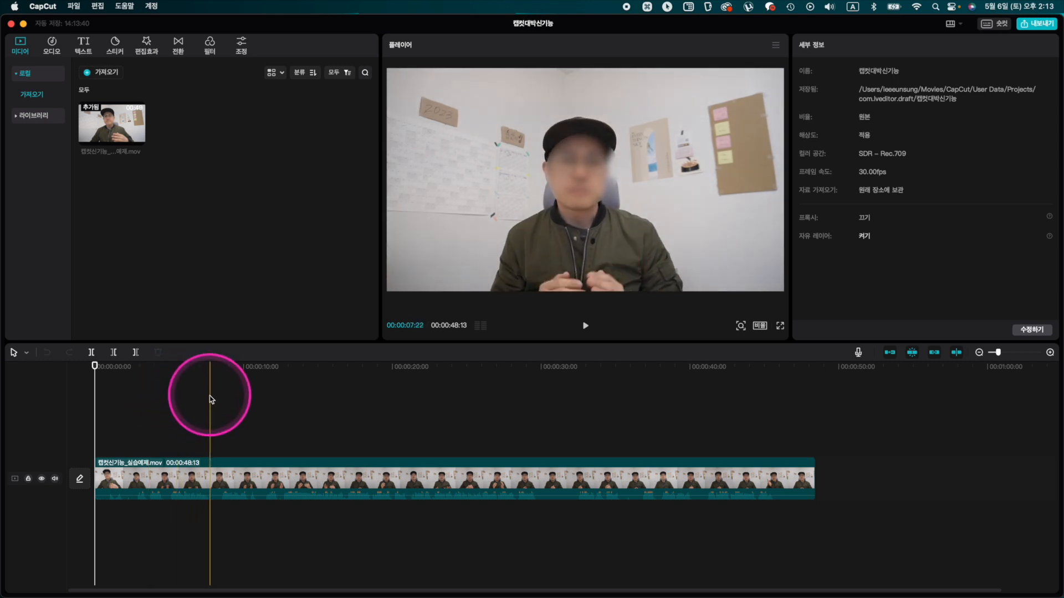
Split the timeline clip at 00:00:07:22 and 00:00:11:12 and delete the segment between the cuts.
{"action": "key", "text": "super"}
{"action": "key", "text": "super+b"}
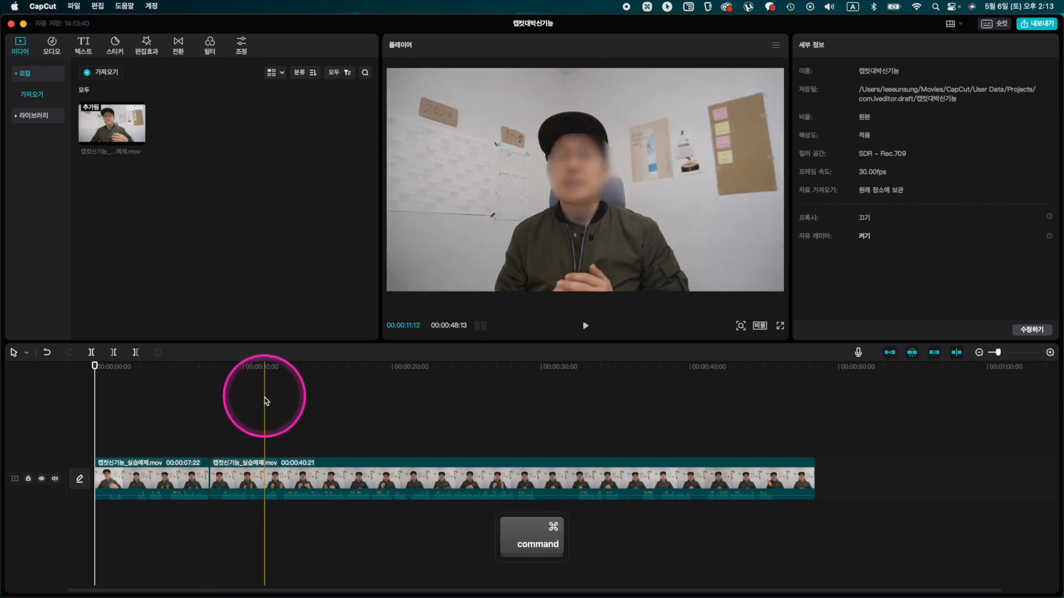
{"action": "key", "text": "super+b"}
{"action": "left_click", "coordinate": [241, 473]}
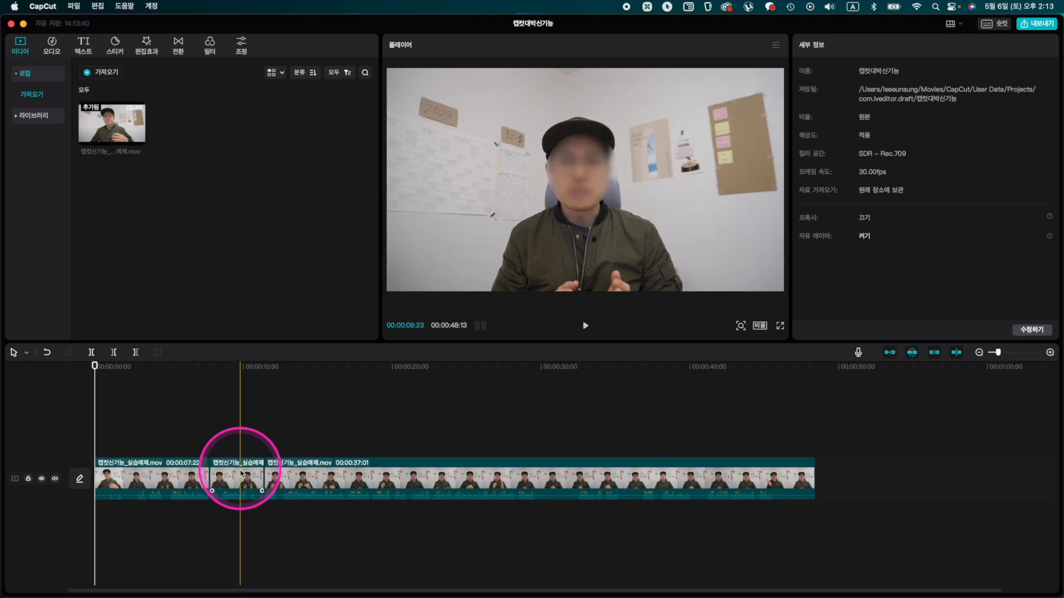
{"action": "key", "text": "Delete"}
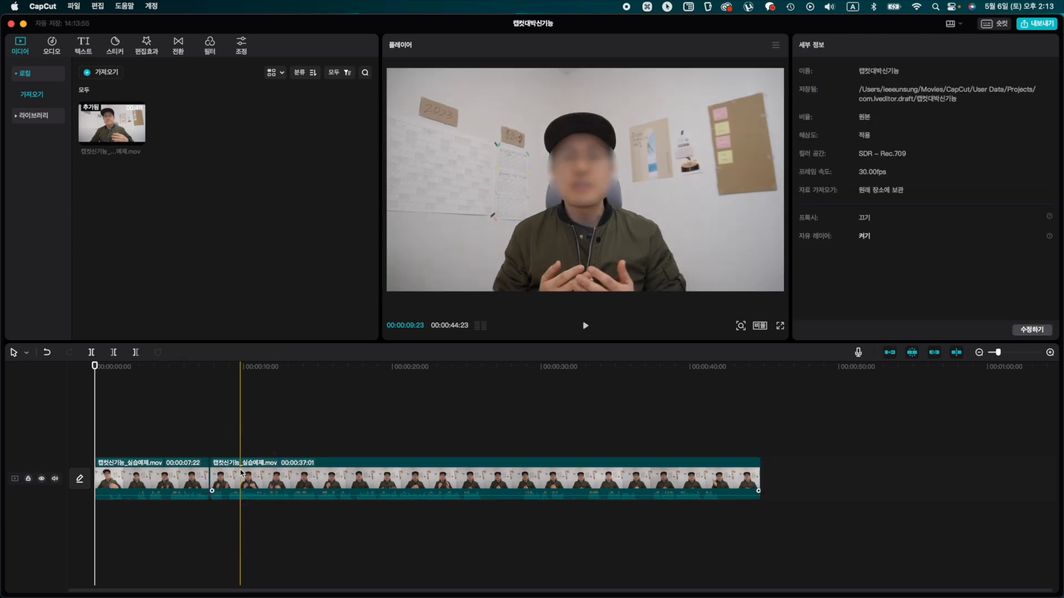
Undo the deletion, delete the middle segment with the main track magnet off, and turn the magnet back on to close the gap.
{"action": "left_click", "coordinate": [228, 480]}
{"action": "key", "text": "cmd+z"}
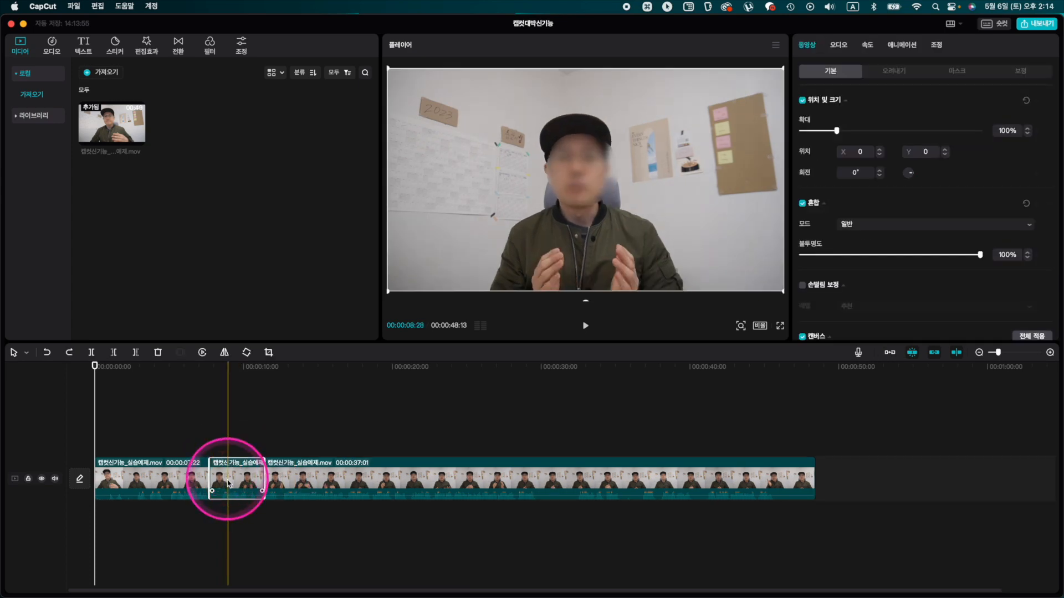
{"action": "key", "text": "Delete"}
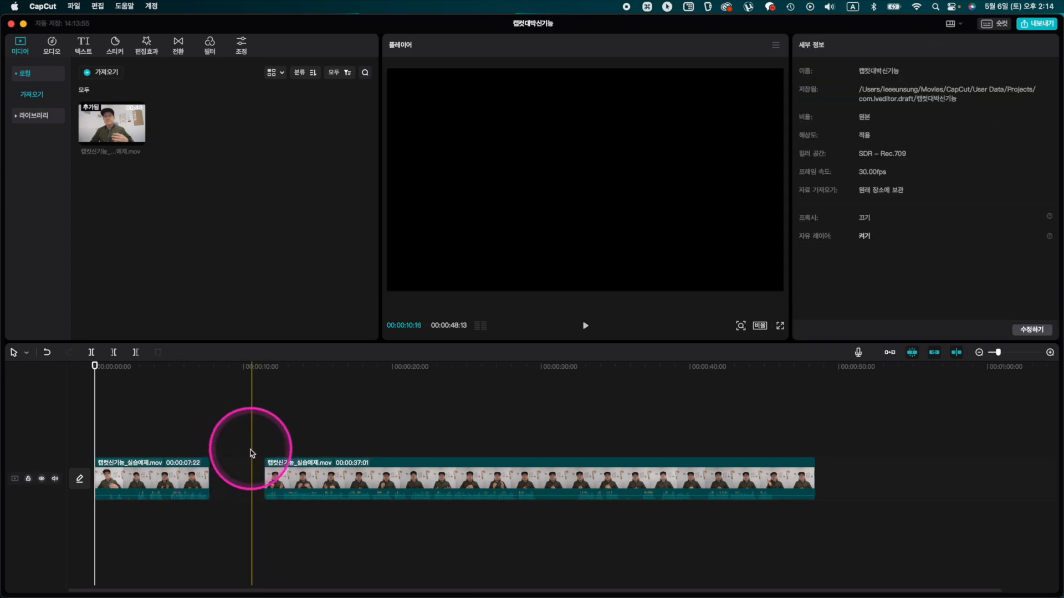
{"action": "left_click_drag", "start_coordinate": [251, 453], "coordinate": [916, 400]}
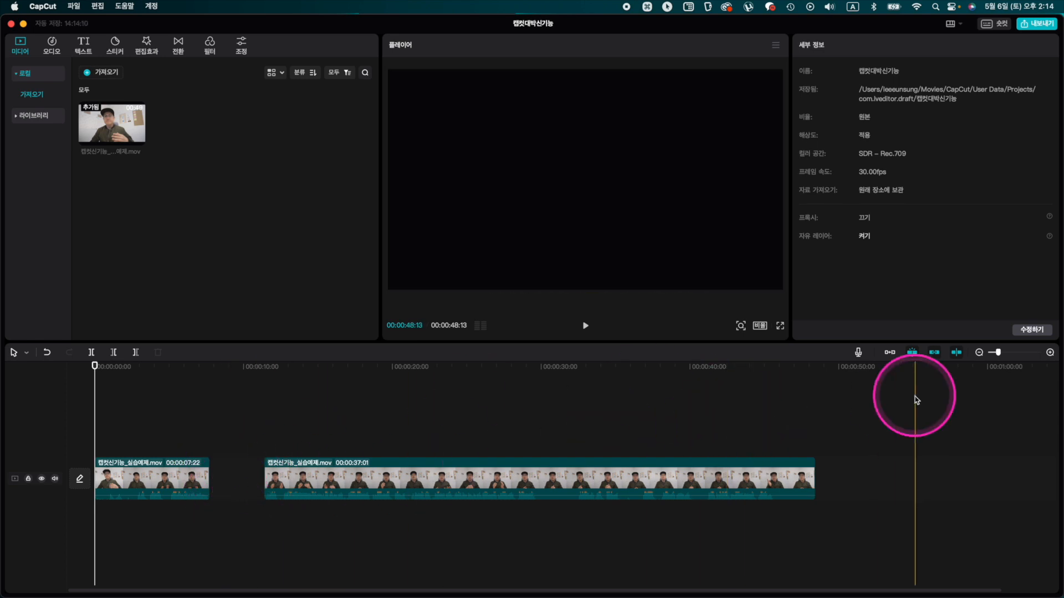
{"action": "left_click", "coordinate": [901, 360]}
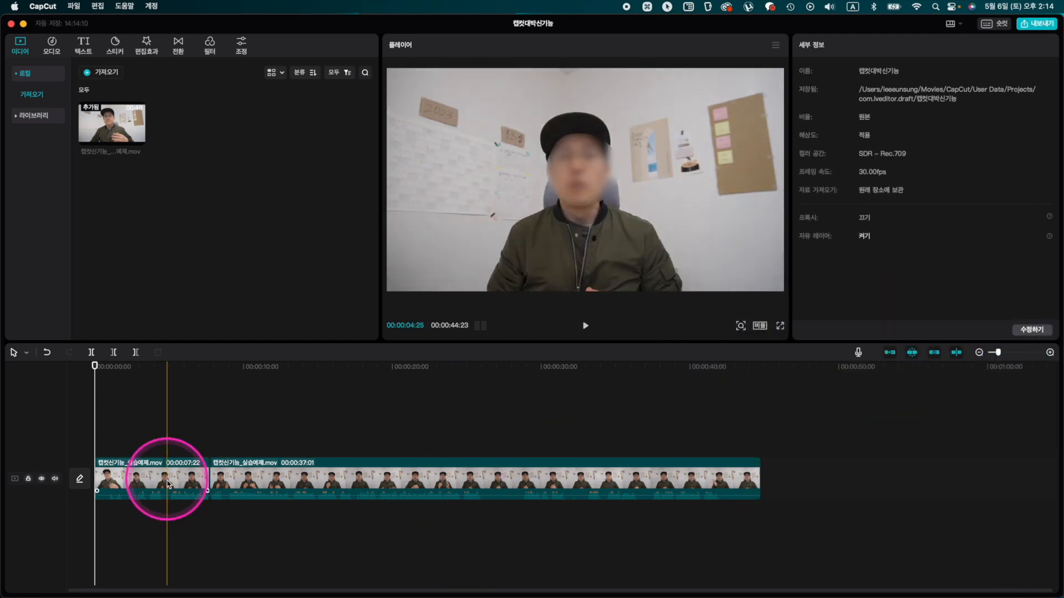
Split the second clip at 00:00:08:28 and delete its short opening segment.
{"action": "left_click", "coordinate": [236, 472]}
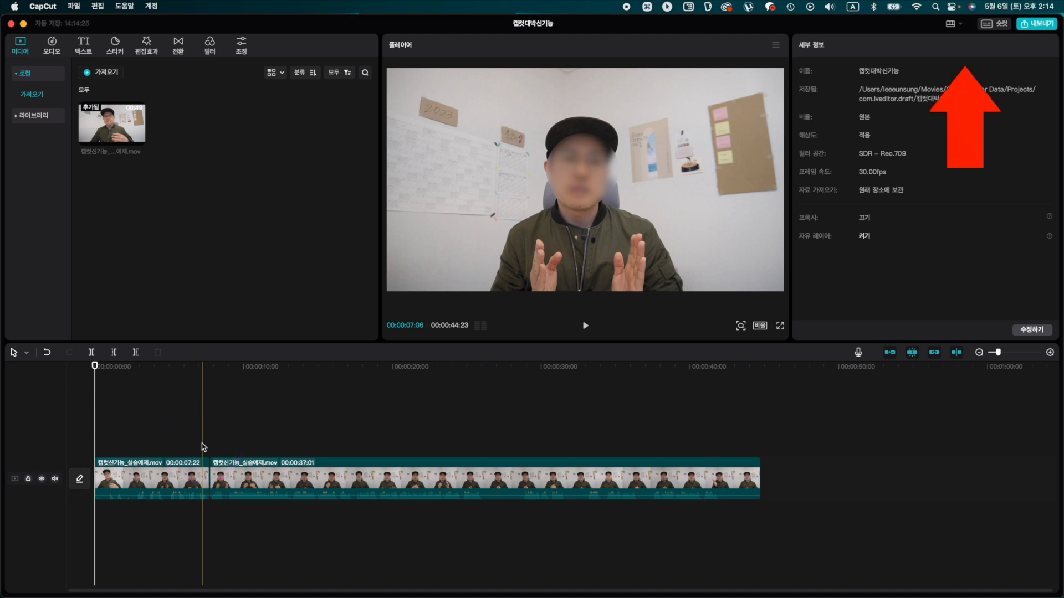
{"action": "left_click", "coordinate": [228, 455]}
{"action": "key", "text": "cmd+b"}
{"action": "left_click", "coordinate": [220, 475]}
{"action": "key", "text": "Delete"}
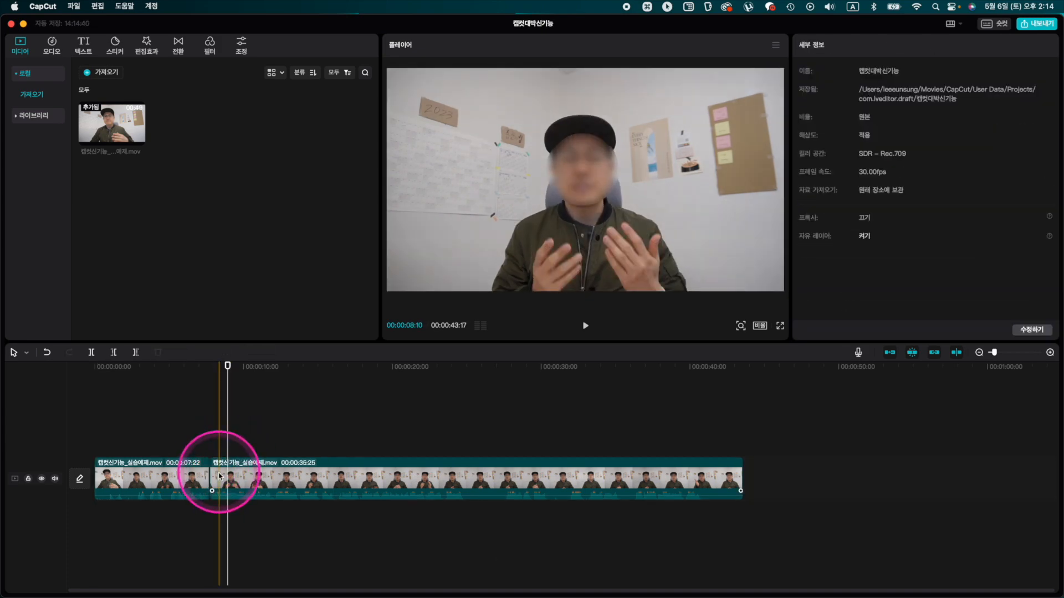
Undo all the cuts and deletions until the timeline holds the single uncut clip.
{"action": "key", "text": "super+z"}
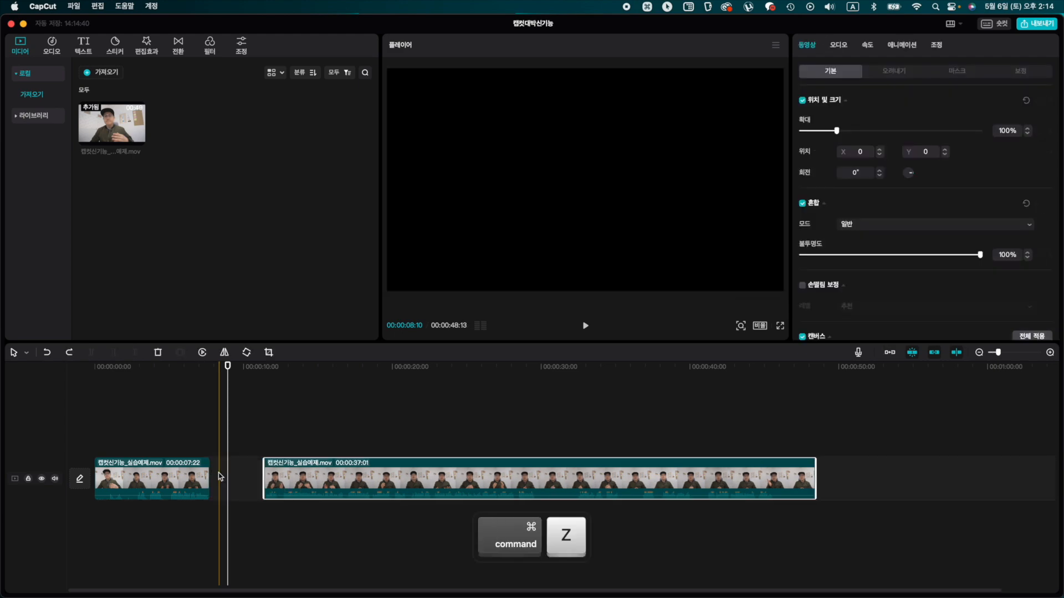
{"action": "key", "text": "super+z"}
{"action": "key", "text": "super+z"}
{"action": "key", "text": "super+z"}
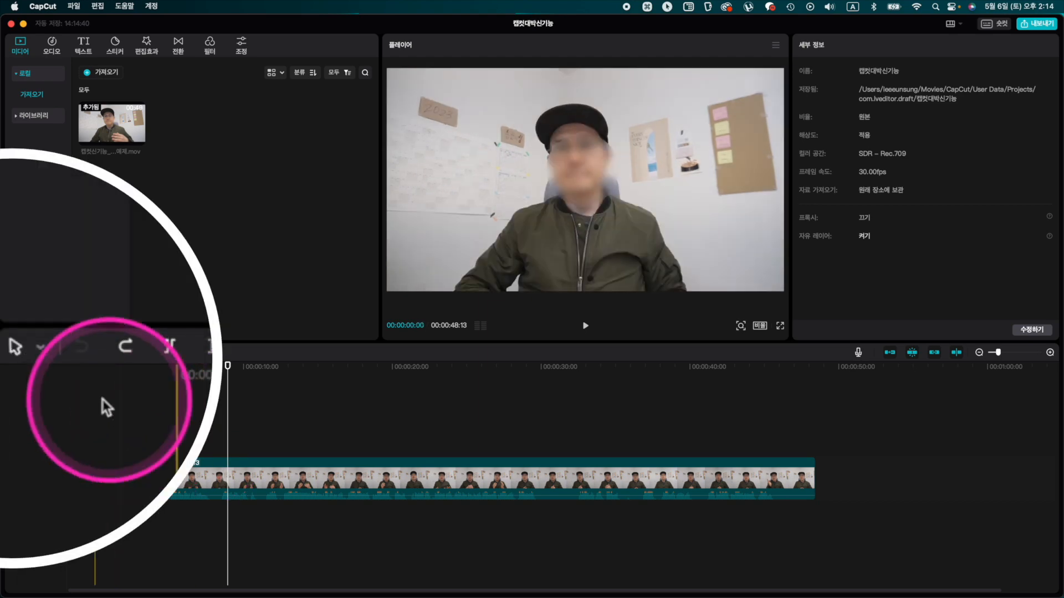
Use the Split tool (분할) to cut the clip at 00:00:10:24 and again about two seconds further on.
{"action": "left_click", "coordinate": [39, 347]}
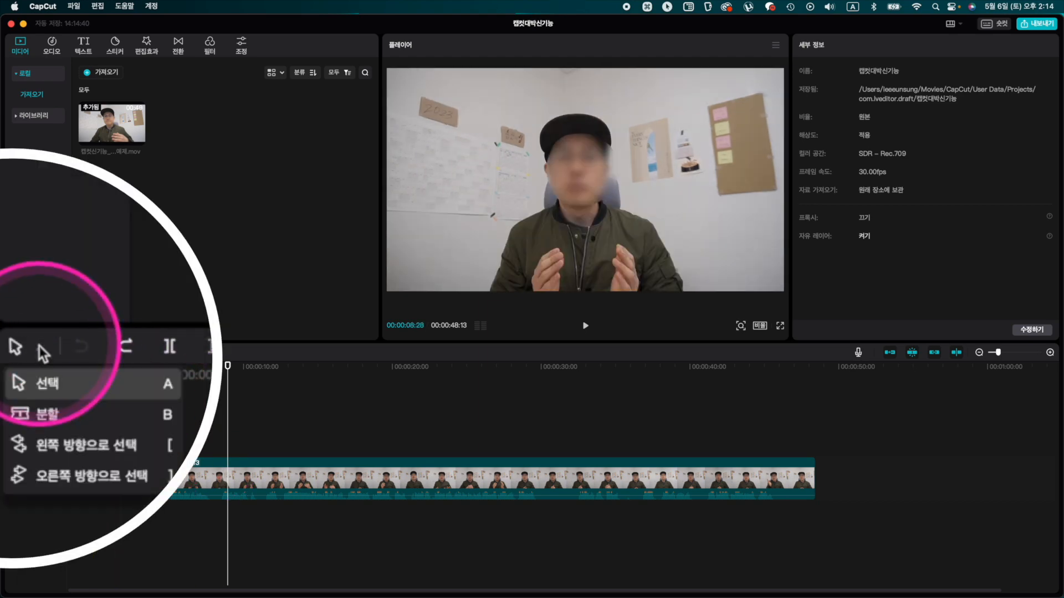
{"action": "left_click", "coordinate": [51, 418]}
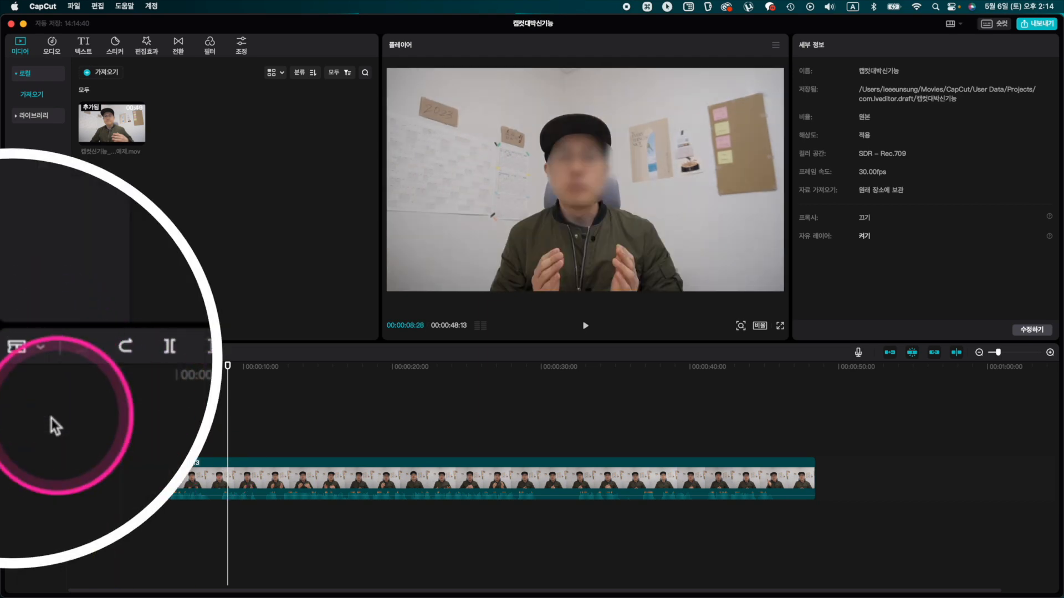
{"action": "left_click", "coordinate": [256, 475]}
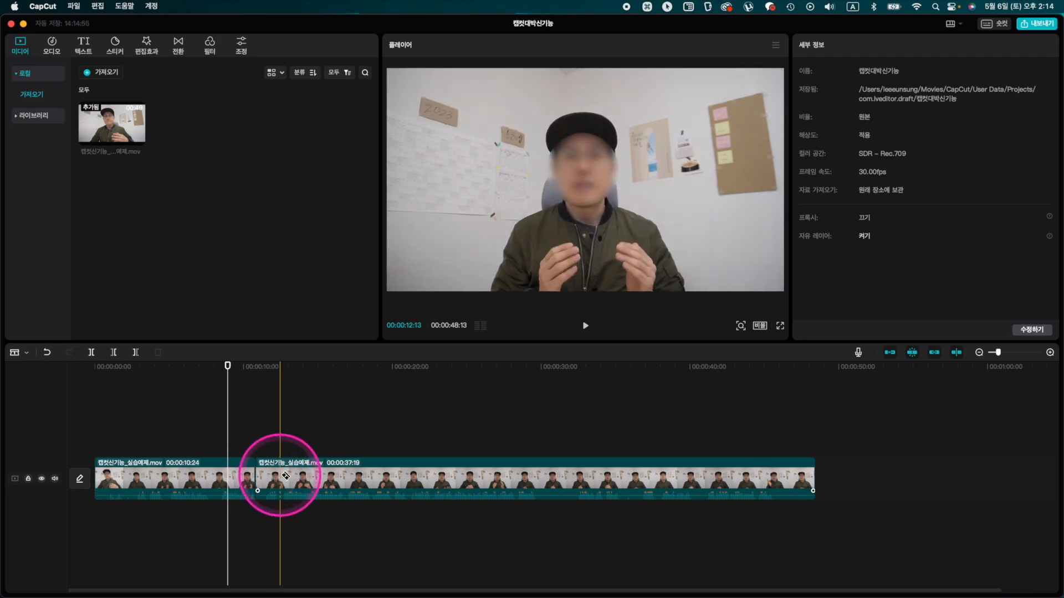
{"action": "left_click", "coordinate": [282, 475]}
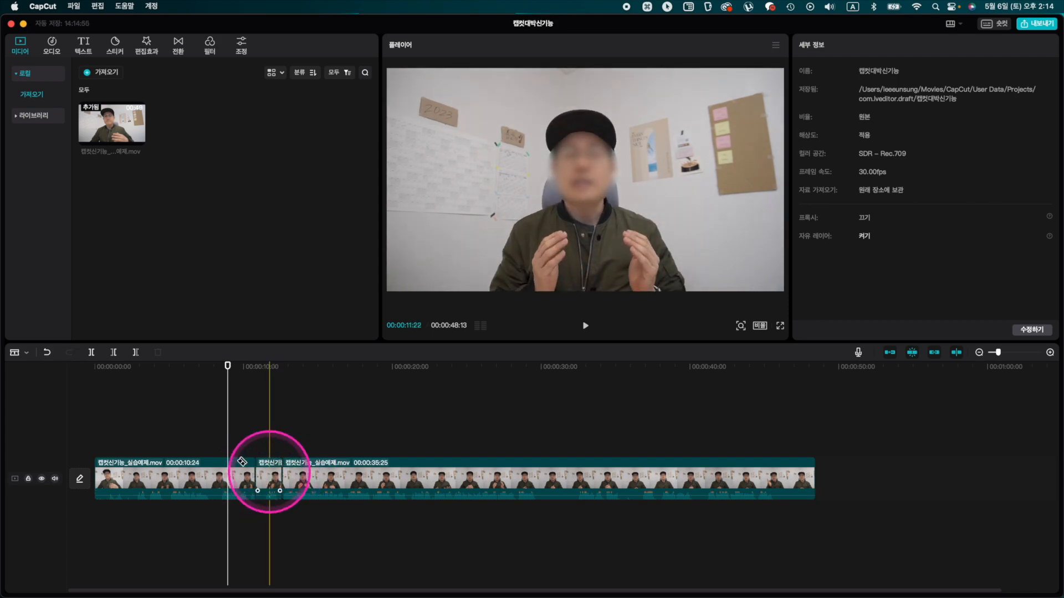
Switch back to the Select tool (선택) and delete the short segment between the two cuts.
{"action": "left_click", "coordinate": [25, 352]}
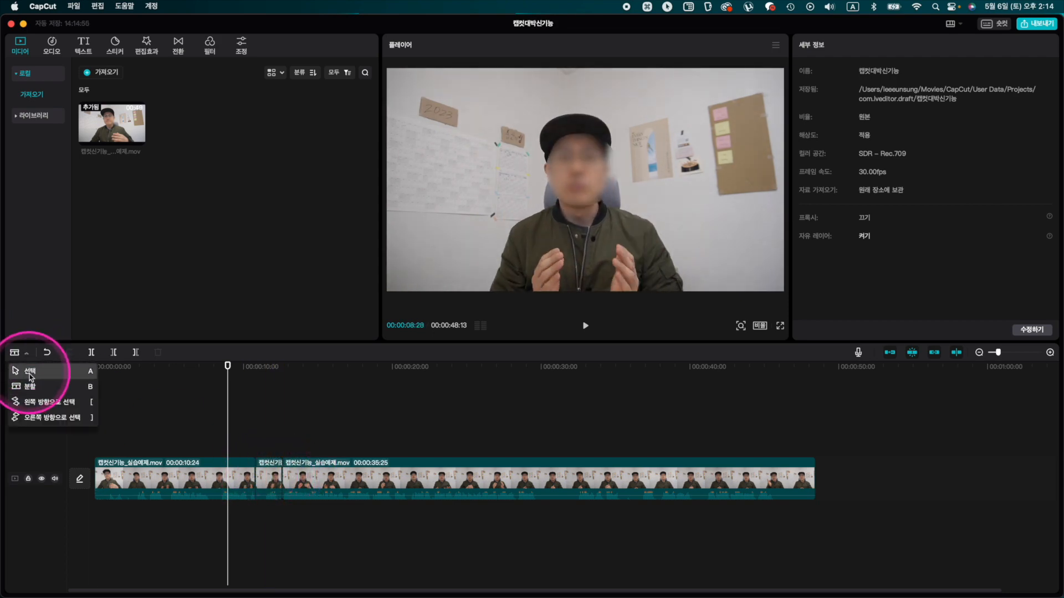
{"action": "left_click", "coordinate": [30, 377]}
{"action": "left_click", "coordinate": [274, 479]}
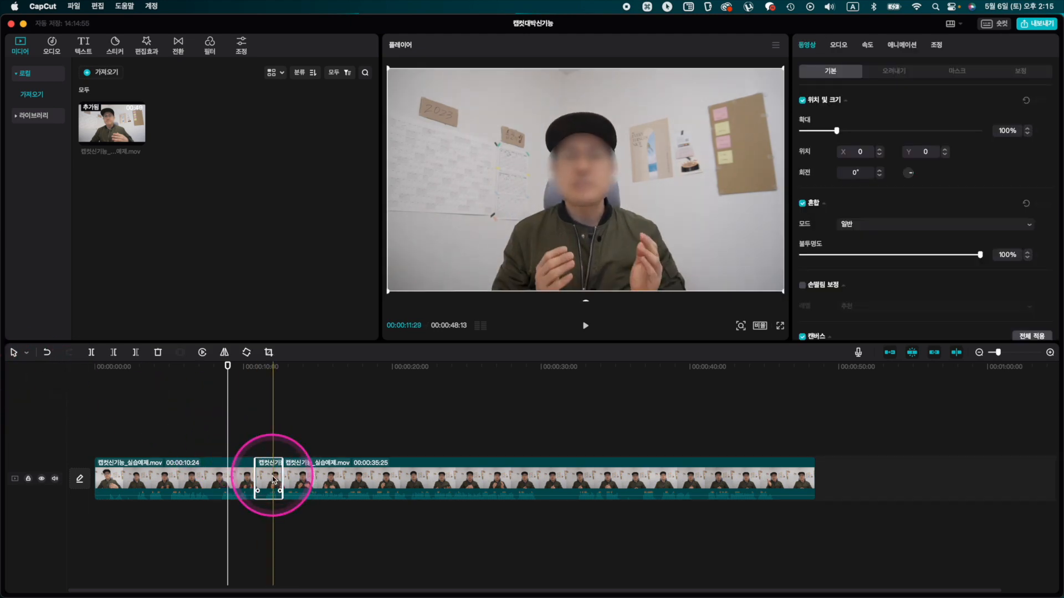
{"action": "right_click", "coordinate": [275, 480]}
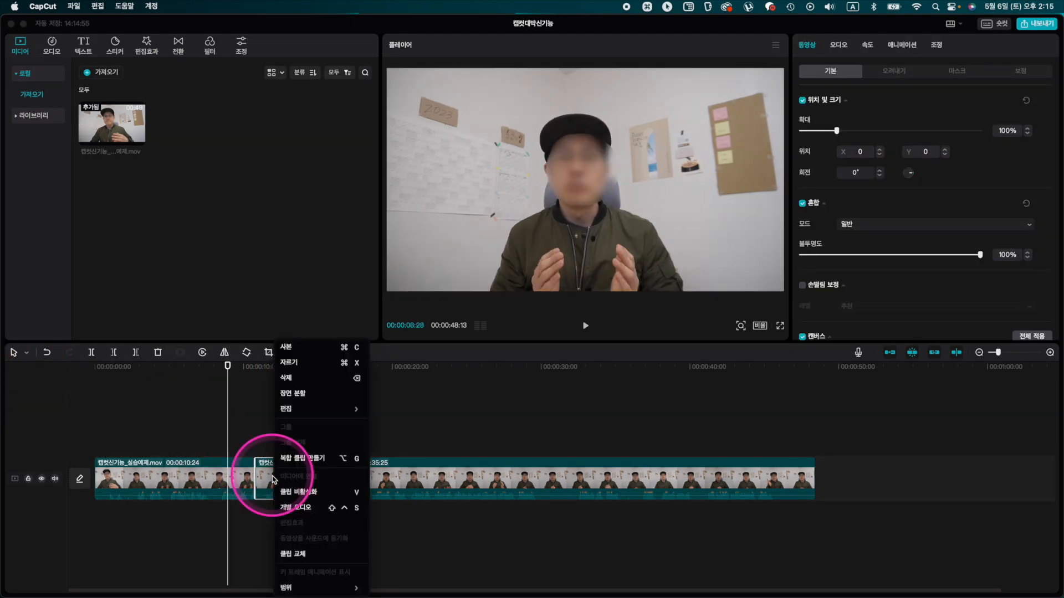
{"action": "left_click", "coordinate": [315, 378]}
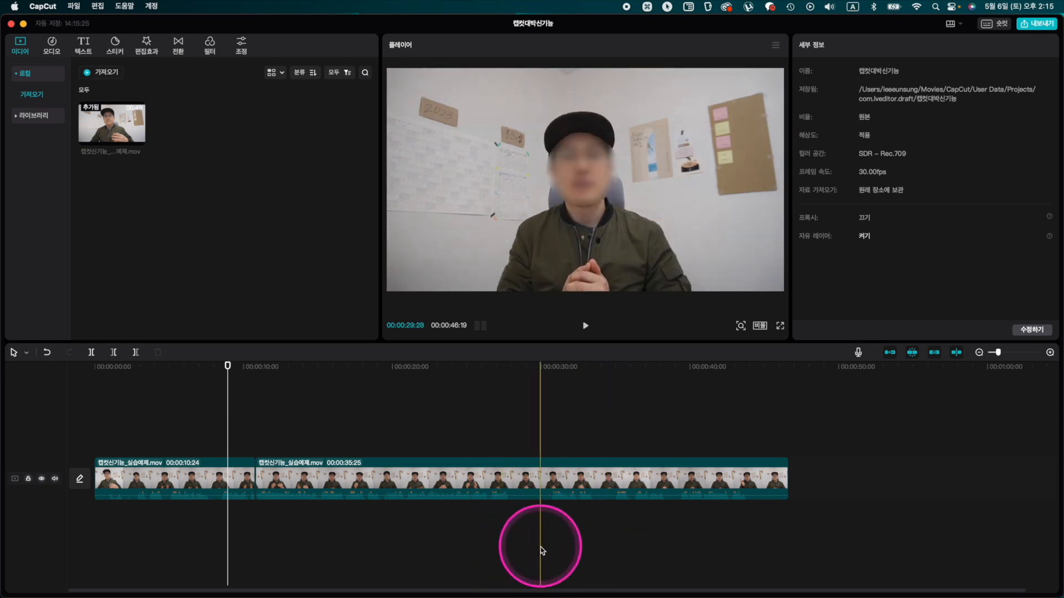
Review the general editing commands and those offered for the second timeline clip, together with their shortcuts.
{"action": "key", "text": "l"}
{"action": "key", "text": "space"}
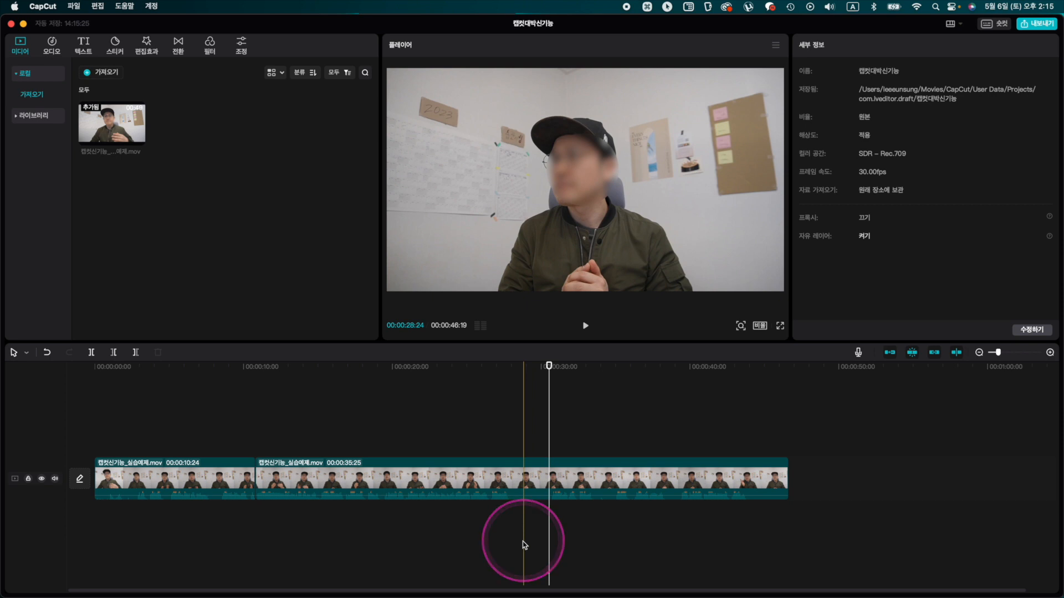
{"action": "key", "text": "super"}
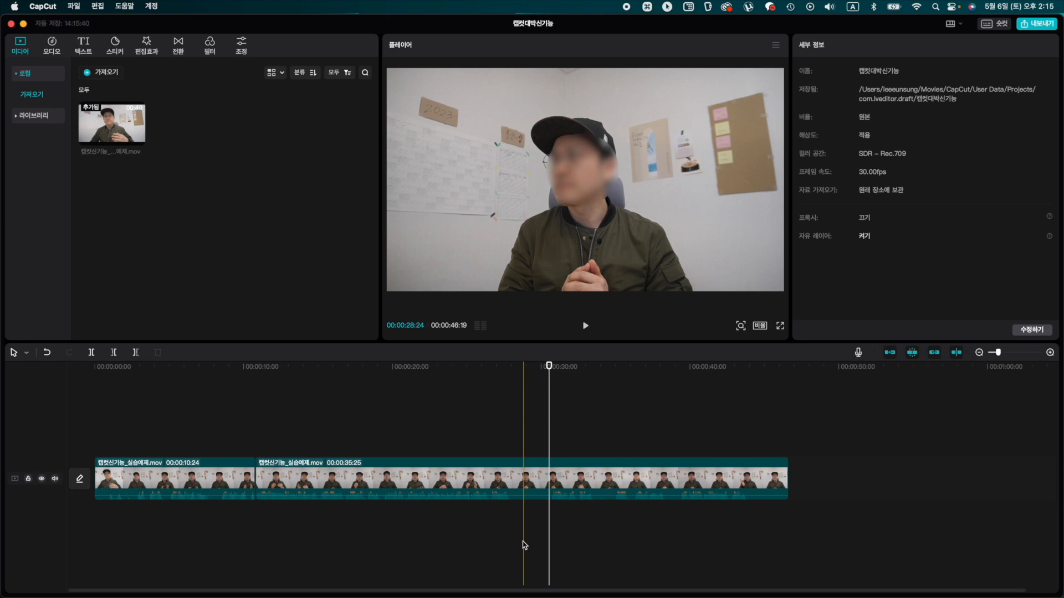
{"action": "left_click", "coordinate": [400, 456]}
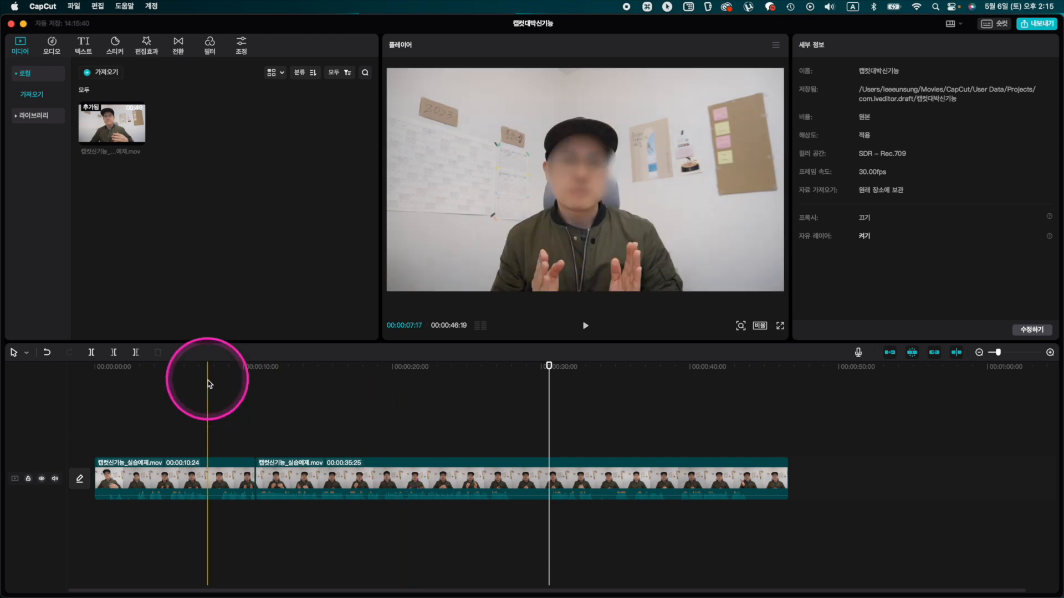
{"action": "left_click", "coordinate": [77, 8]}
{"action": "mouse_move", "coordinate": [75, 13]}
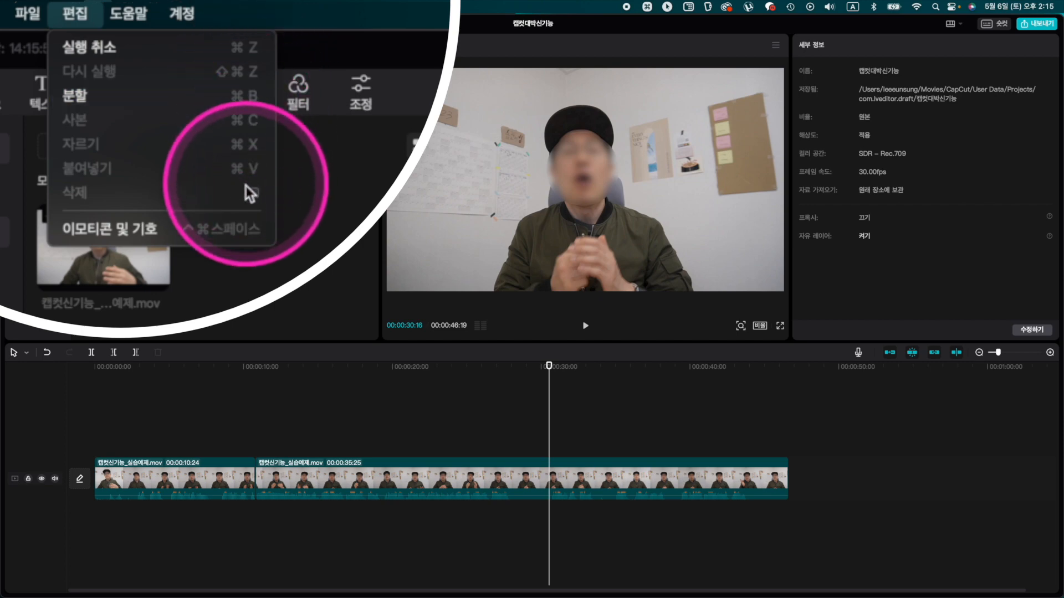
{"action": "left_click", "coordinate": [277, 36]}
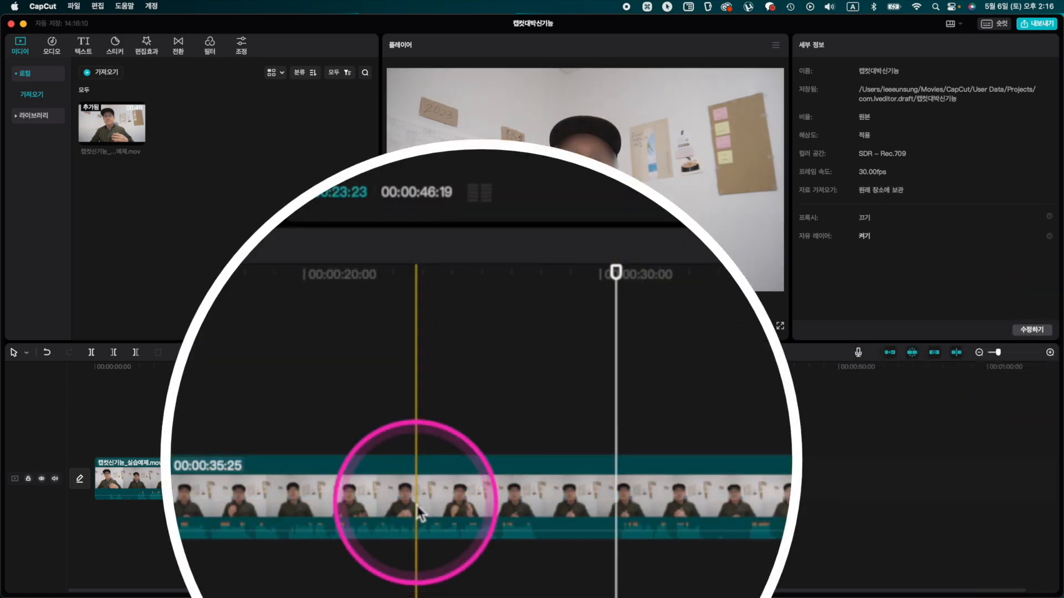
{"action": "right_click", "coordinate": [417, 505]}
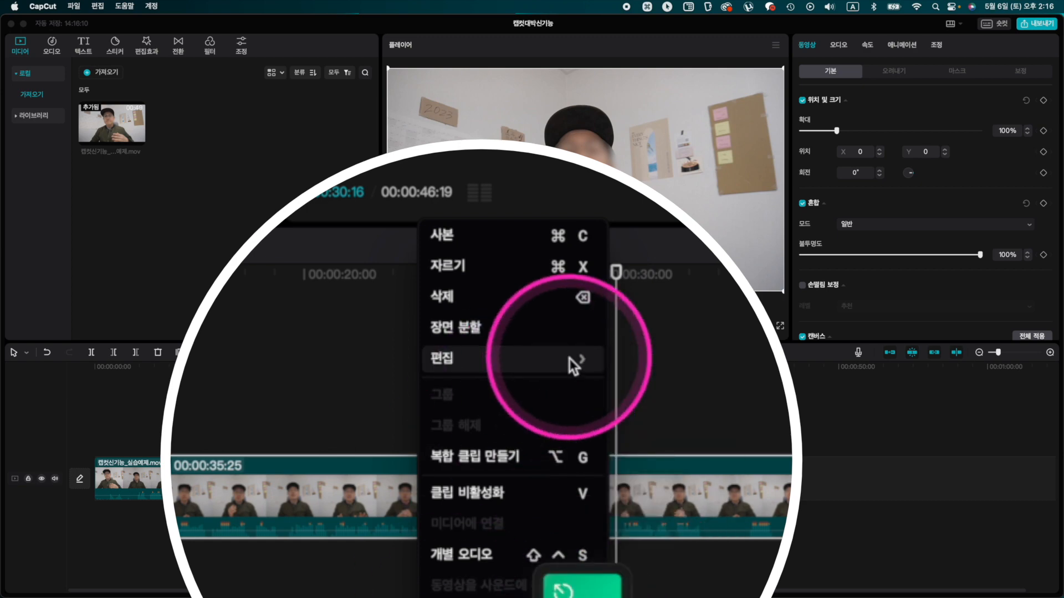
{"action": "left_click", "coordinate": [360, 417]}
{"action": "left_click", "coordinate": [360, 417]}
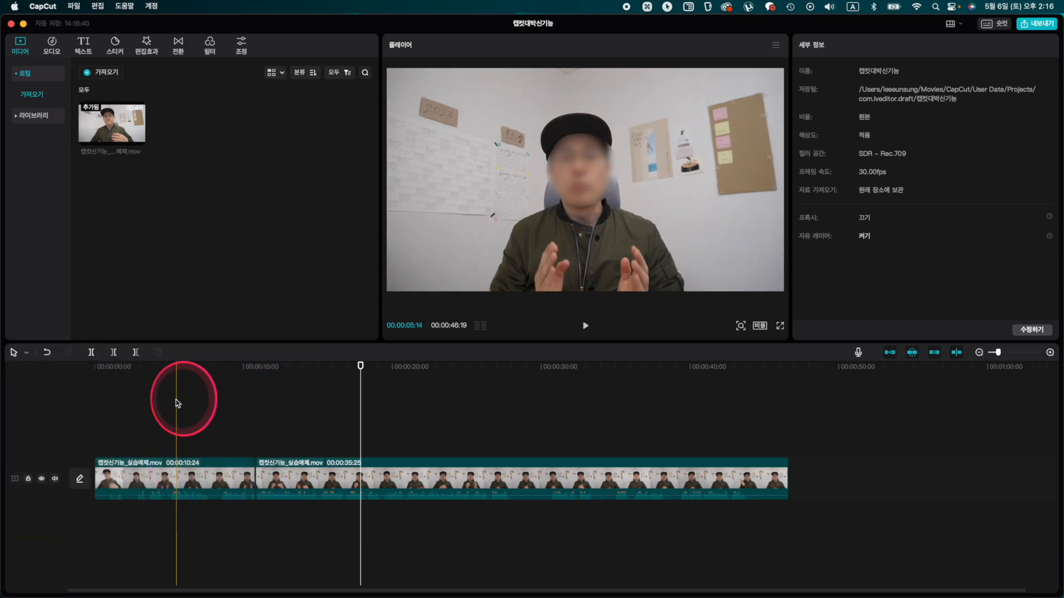
Delete both clips from the timeline and place the original 캡컷신기능_실습예제.mov on it again.
{"action": "left_click_drag", "start_coordinate": [176, 405], "coordinate": [323, 517]}
{"action": "key", "text": "Delete"}
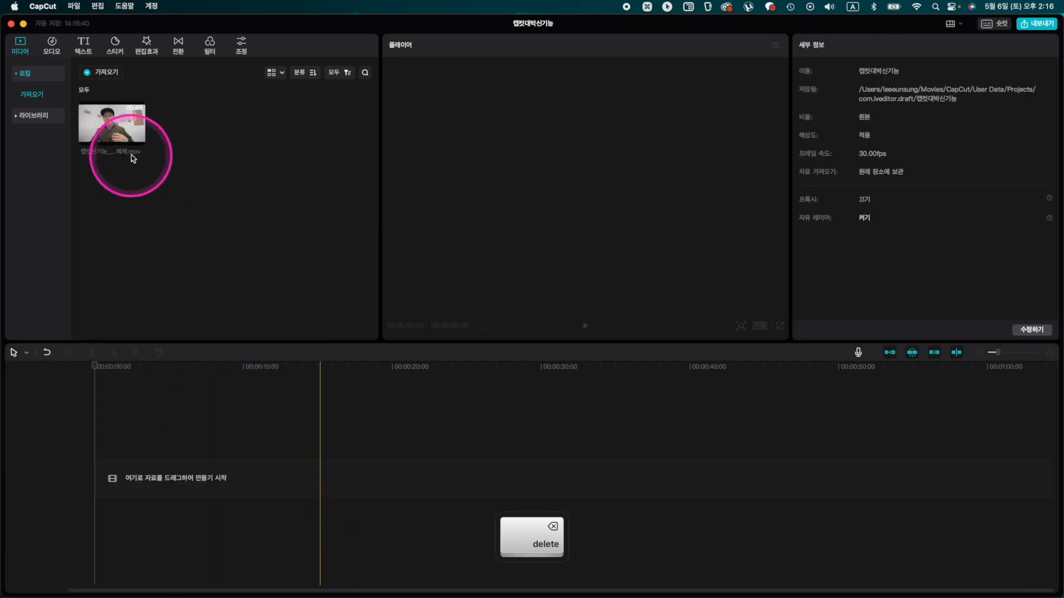
{"action": "left_click_drag", "start_coordinate": [131, 149], "coordinate": [237, 460]}
{"action": "key", "text": "cmd+z"}
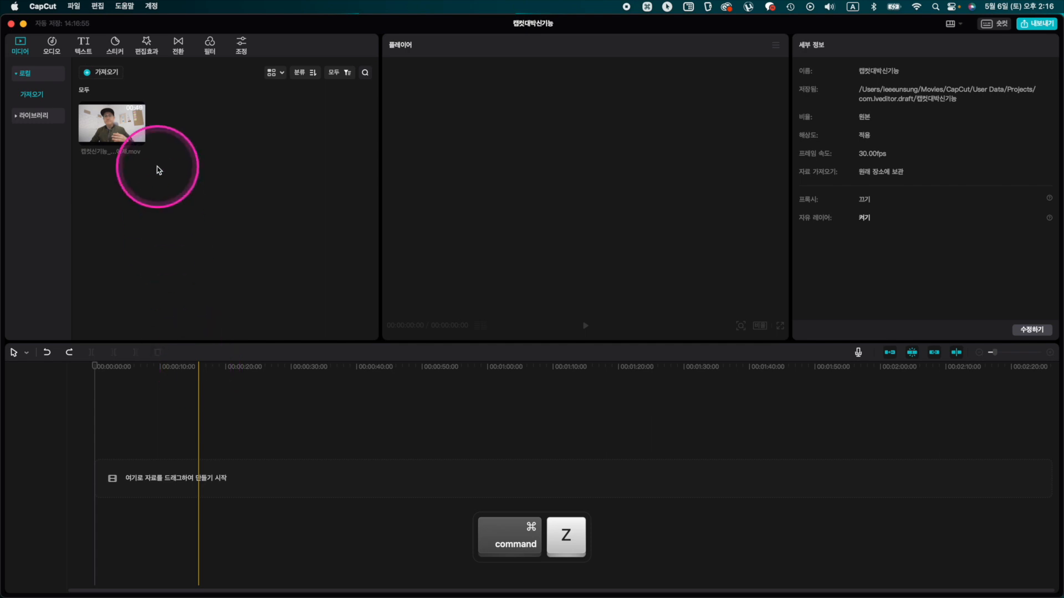
{"action": "left_click", "coordinate": [131, 133]}
{"action": "left_click", "coordinate": [139, 138]}
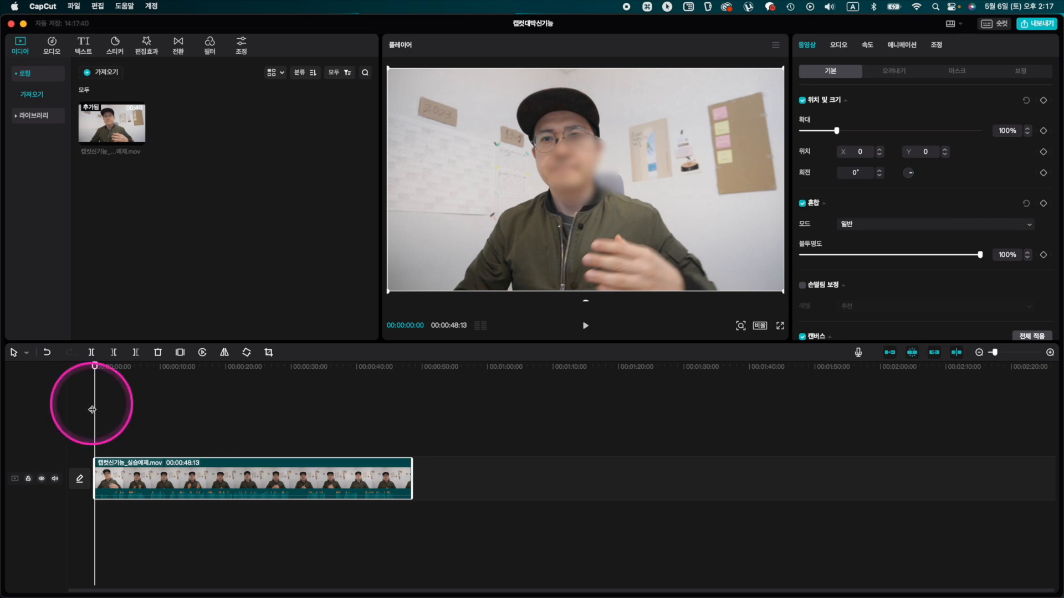
Play the restored clip from the start and pause it shortly before its end.
{"action": "key", "text": "space"}
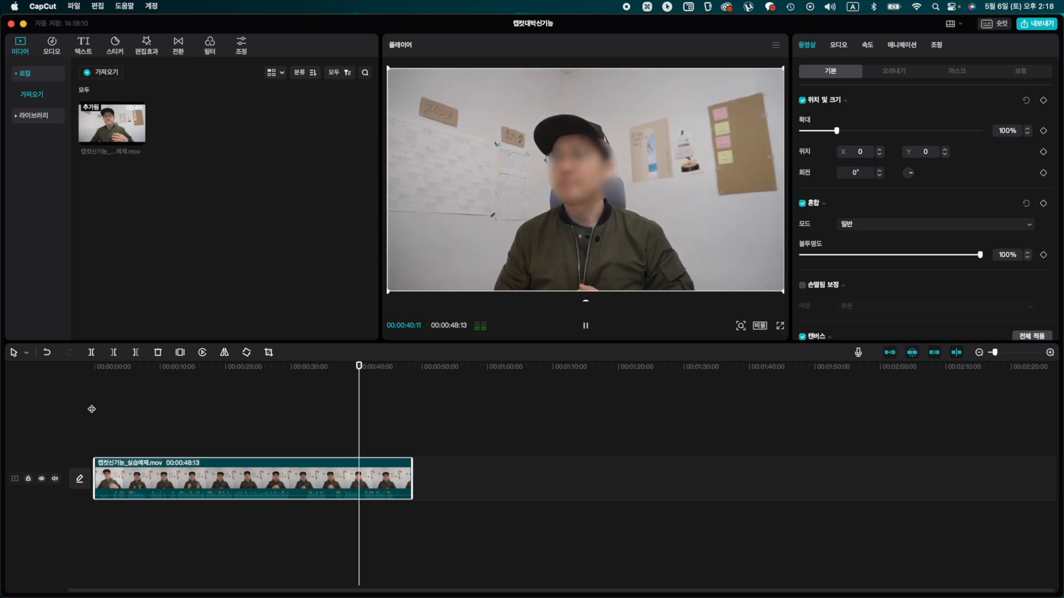
{"action": "left_click", "coordinate": [114, 353]}
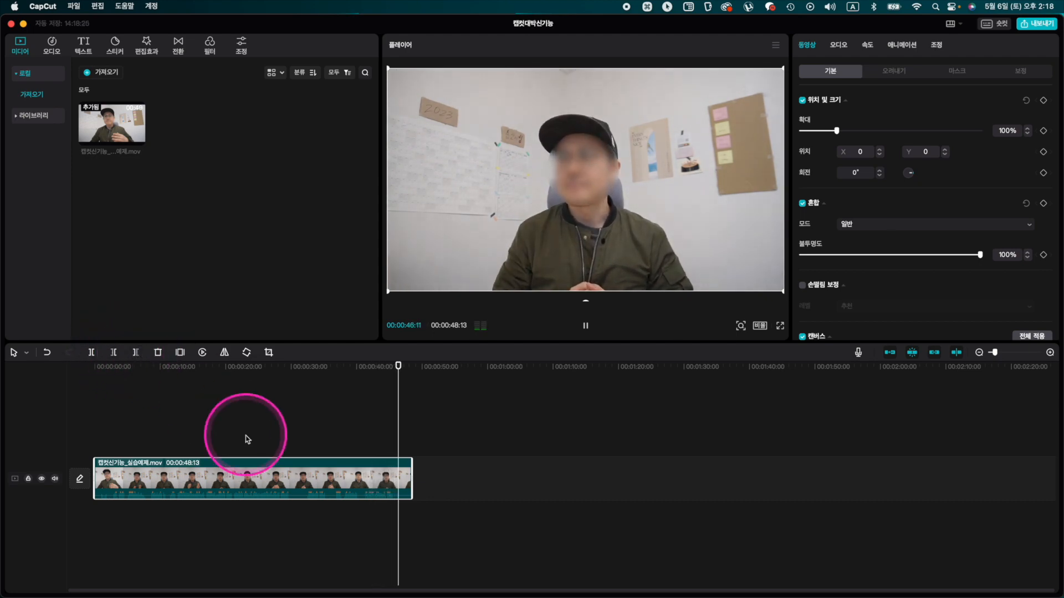
{"action": "key", "text": "space"}
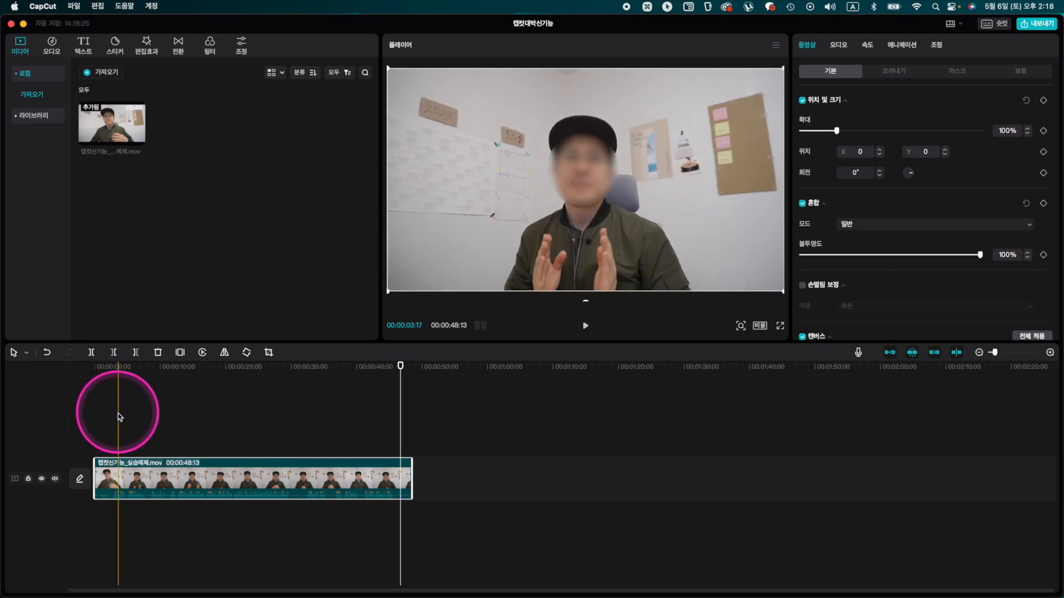
Play the opening of the clip and set the playhead at 00:00:02:23.
{"action": "left_click", "coordinate": [111, 416]}
{"action": "key", "text": "space"}
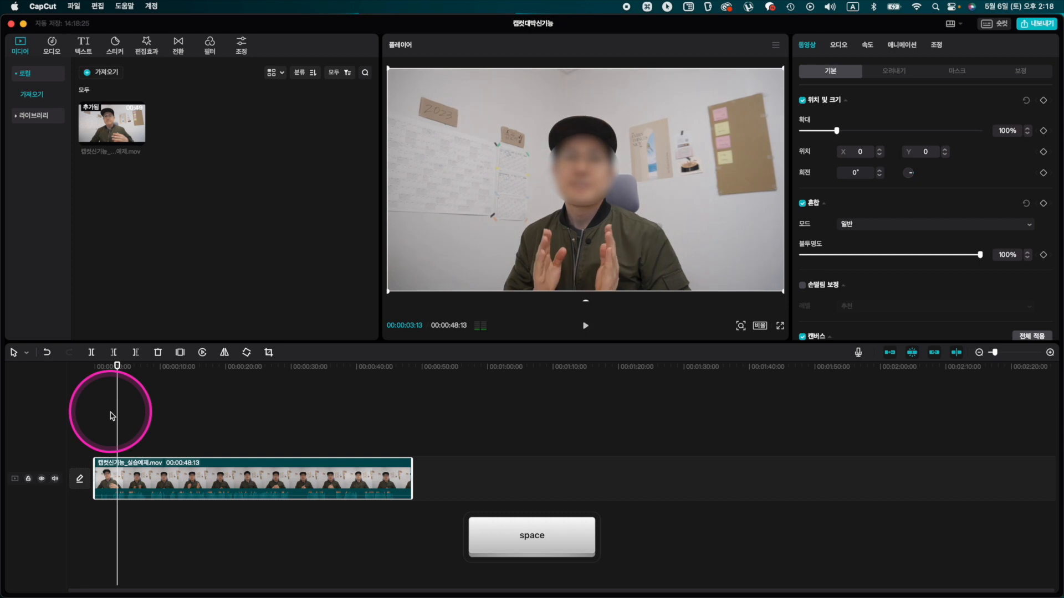
{"action": "left_click", "coordinate": [113, 417]}
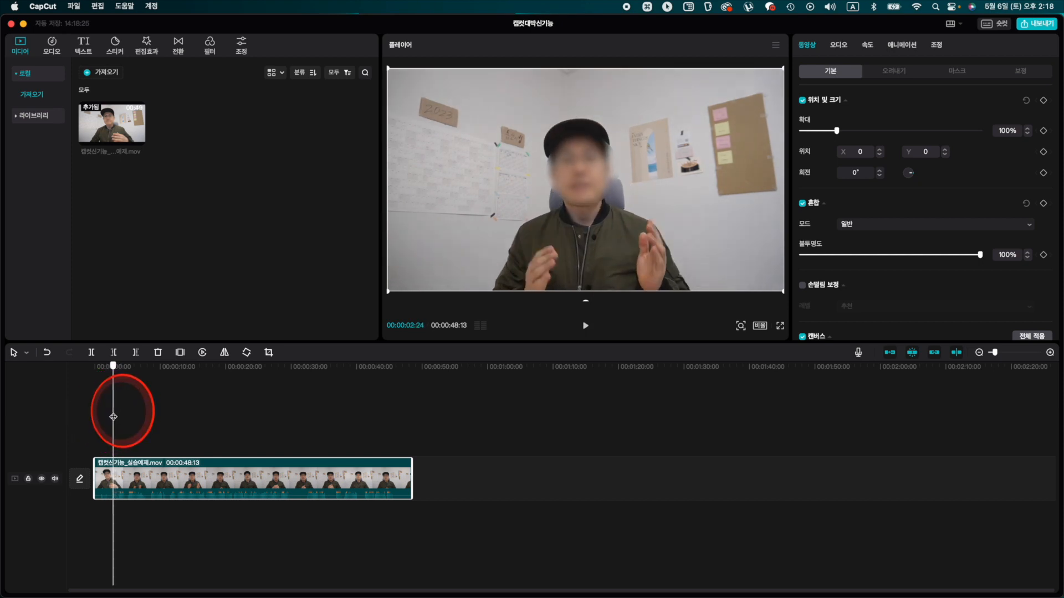
{"action": "left_click", "coordinate": [114, 416]}
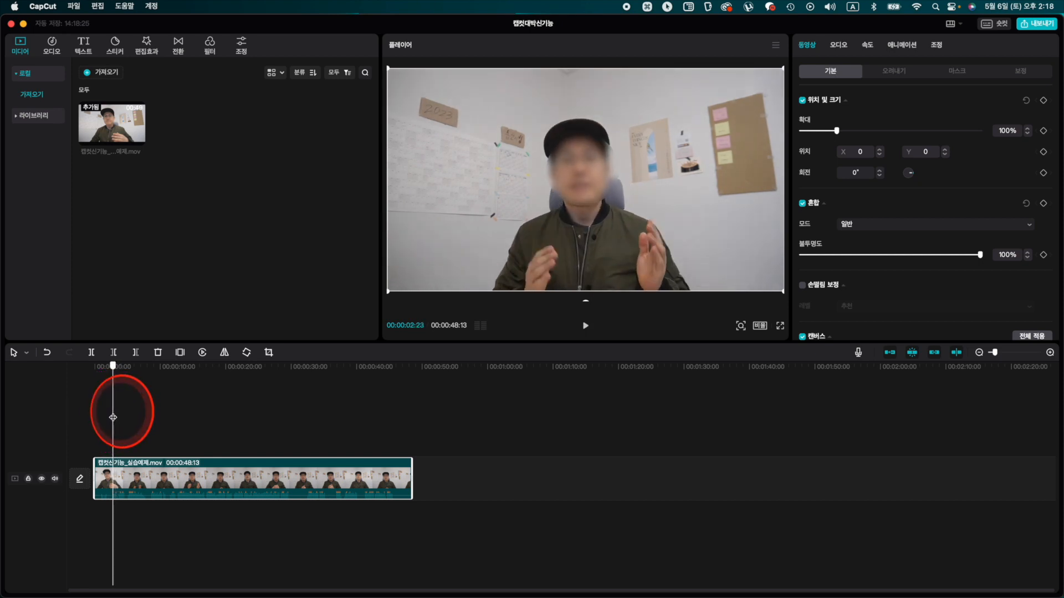
Try splitting the clip at the playhead and deleting the opening piece, undoing both edits.
{"action": "key", "text": "super+b"}
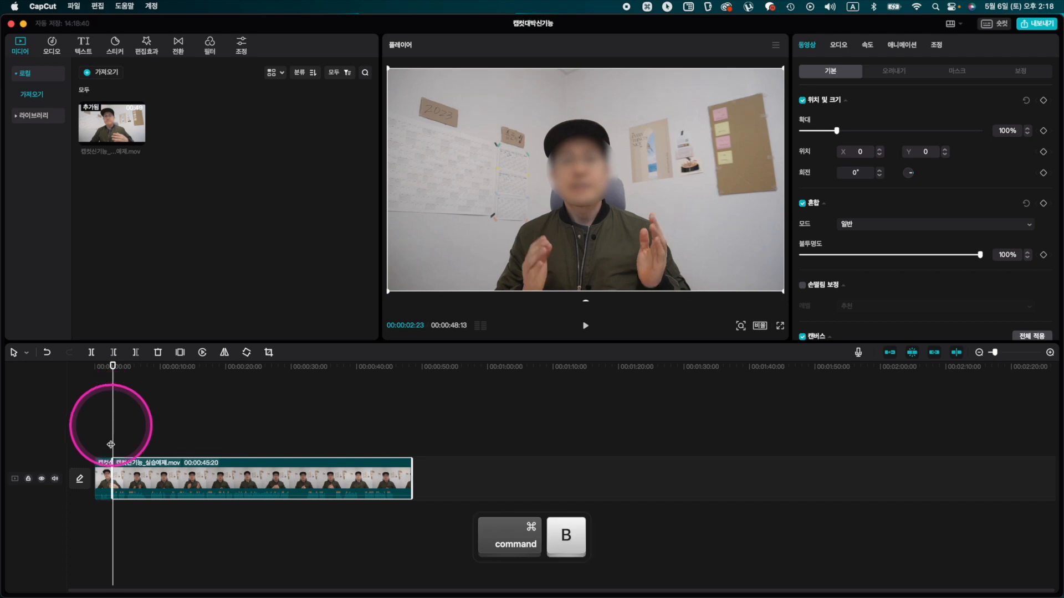
{"action": "left_click", "coordinate": [108, 481]}
{"action": "key", "text": "BackSpace"}
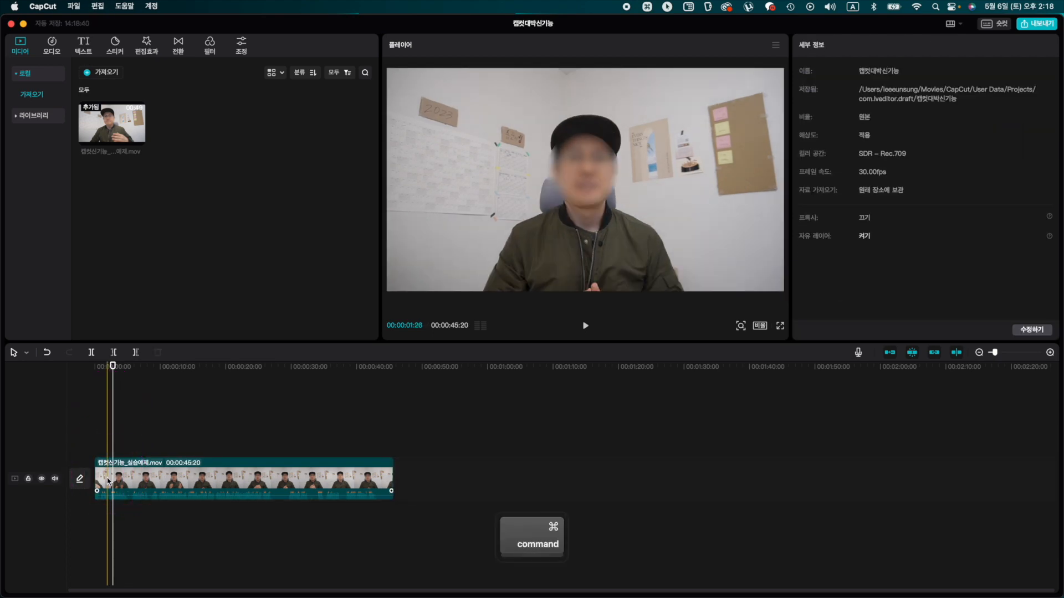
{"action": "key", "text": "super+z"}
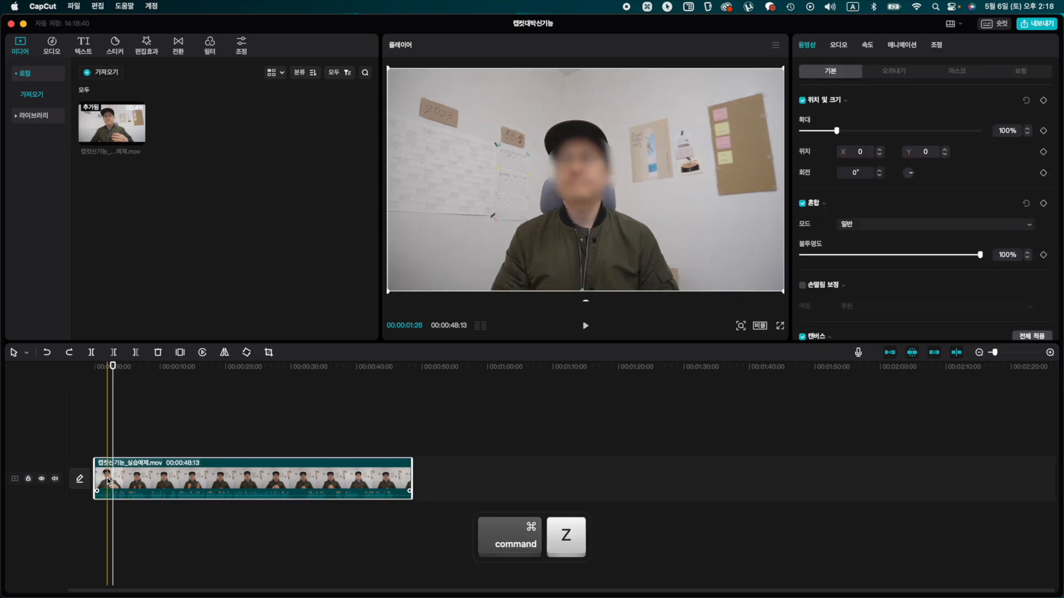
Trim away the clip's start up to the playhead at 00:00:02:23 in a single operation and play the result.
{"action": "left_click", "coordinate": [110, 459]}
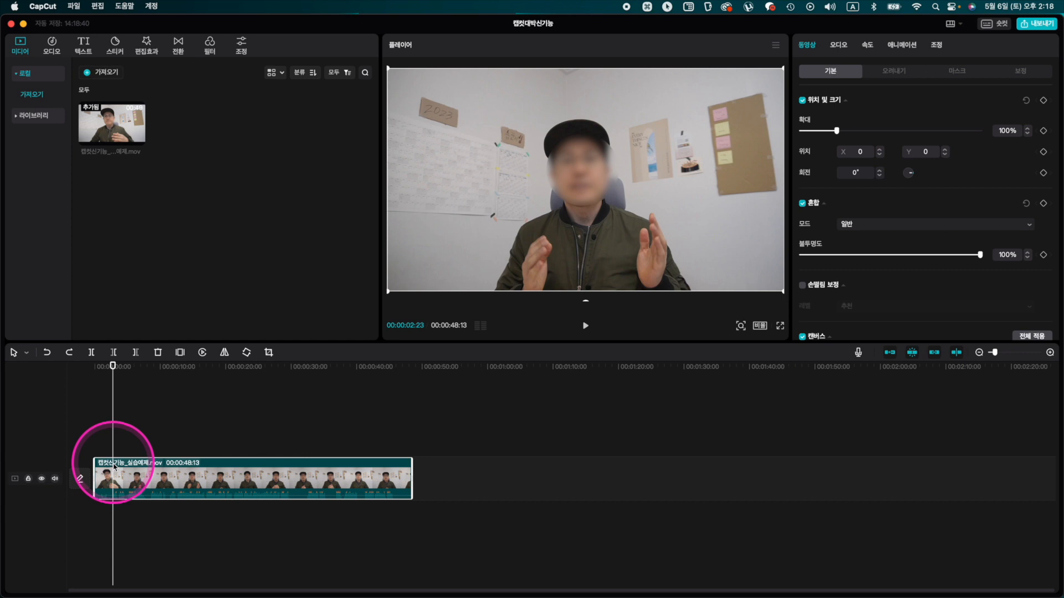
{"action": "key", "text": "q"}
{"action": "key", "text": "space"}
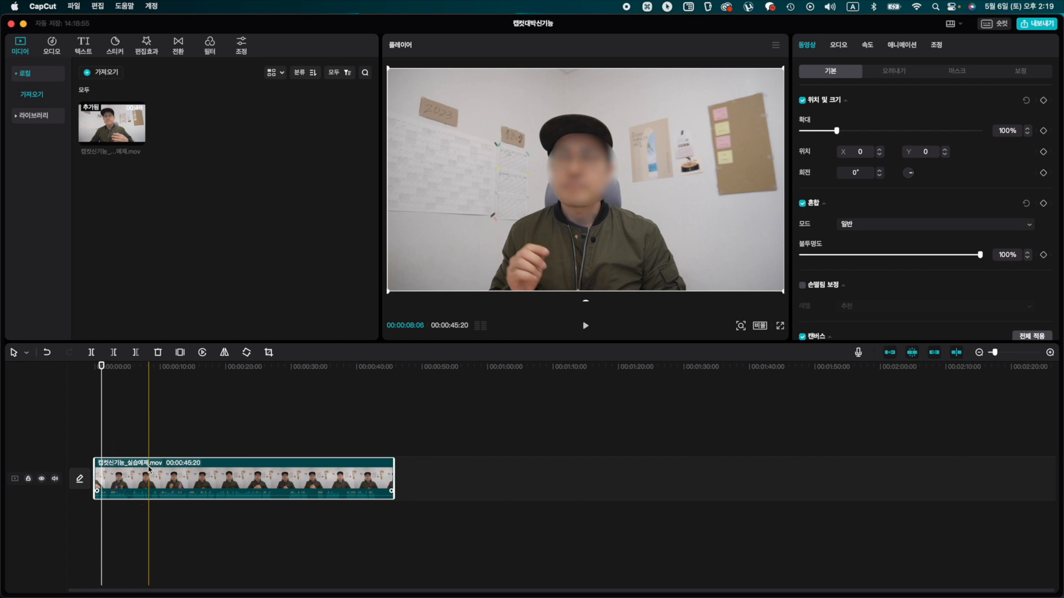
Trim away everything after 00:00:42:27 at the clip's end and play the remaining ending.
{"action": "left_click", "coordinate": [136, 355]}
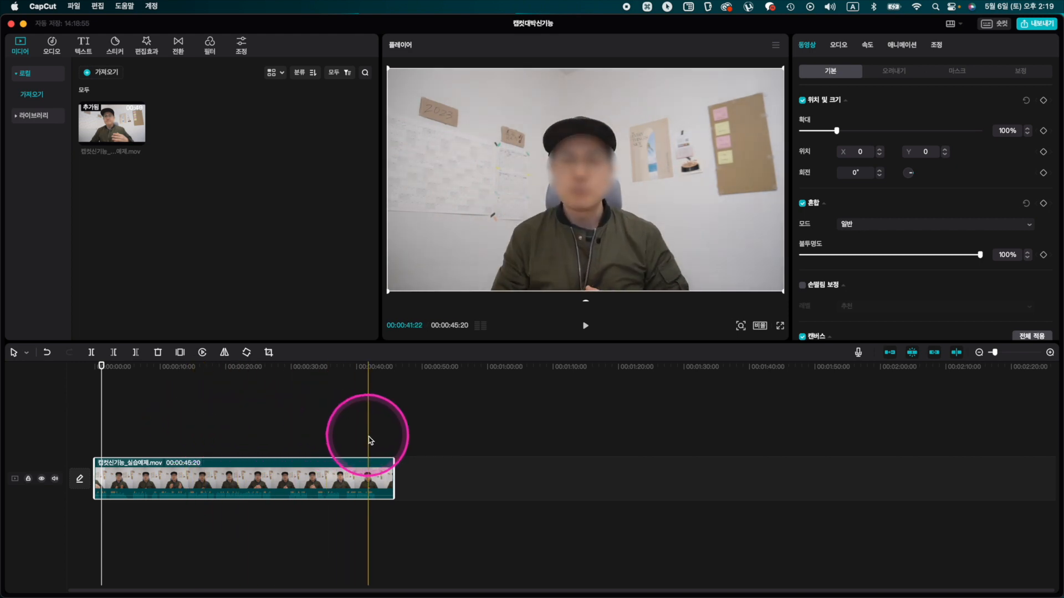
{"action": "key", "text": "space"}
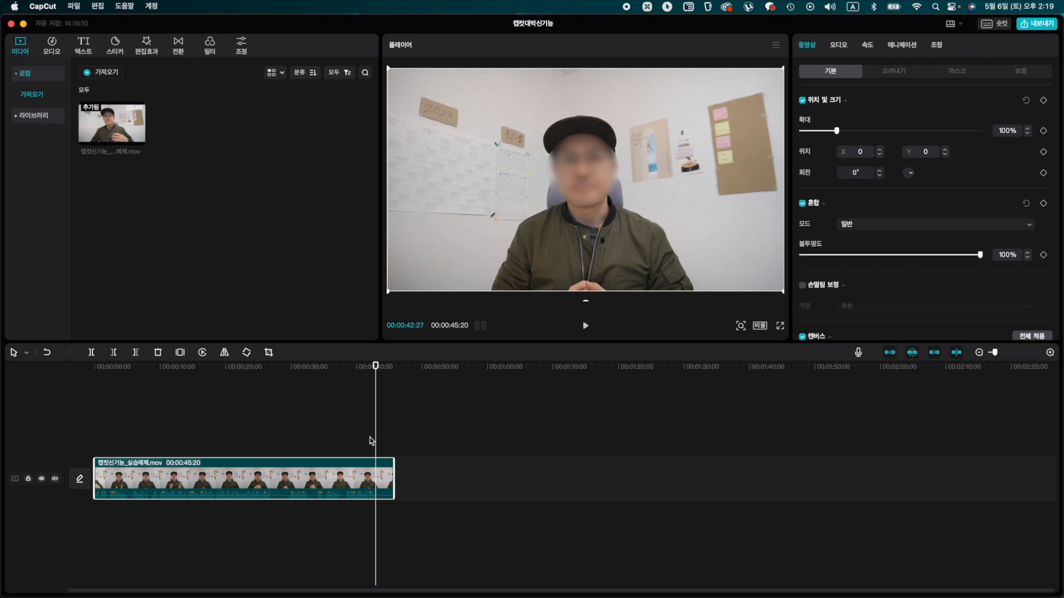
{"action": "key", "text": "w"}
{"action": "mouse_move", "coordinate": [372, 440]}
{"action": "left_mouse_down"}
{"action": "mouse_move", "coordinate": [373, 460]}
{"action": "mouse_move", "coordinate": [361, 451]}
{"action": "left_mouse_up"}
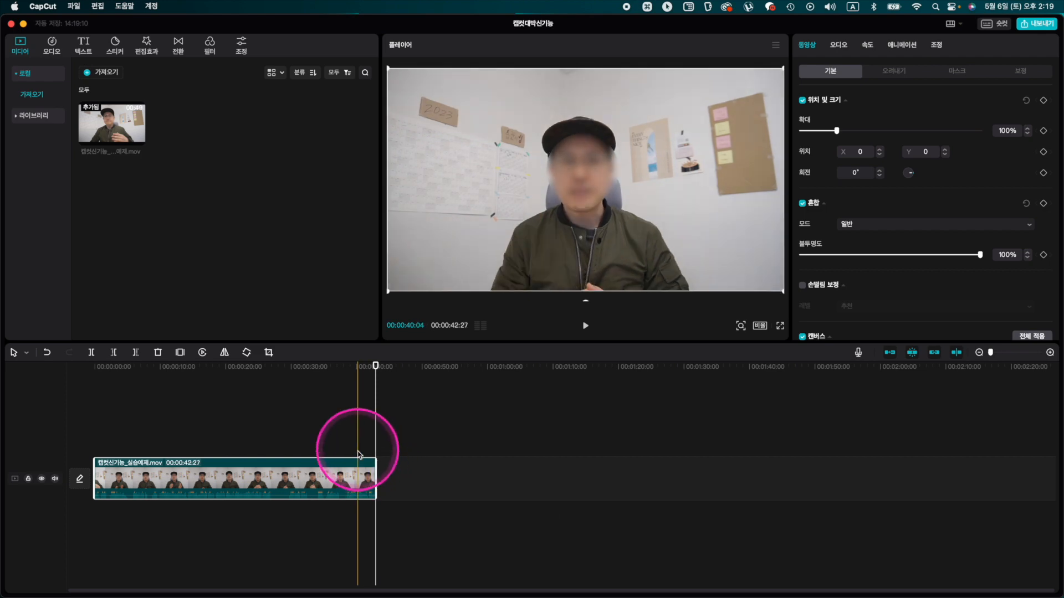
{"action": "key", "text": "space"}
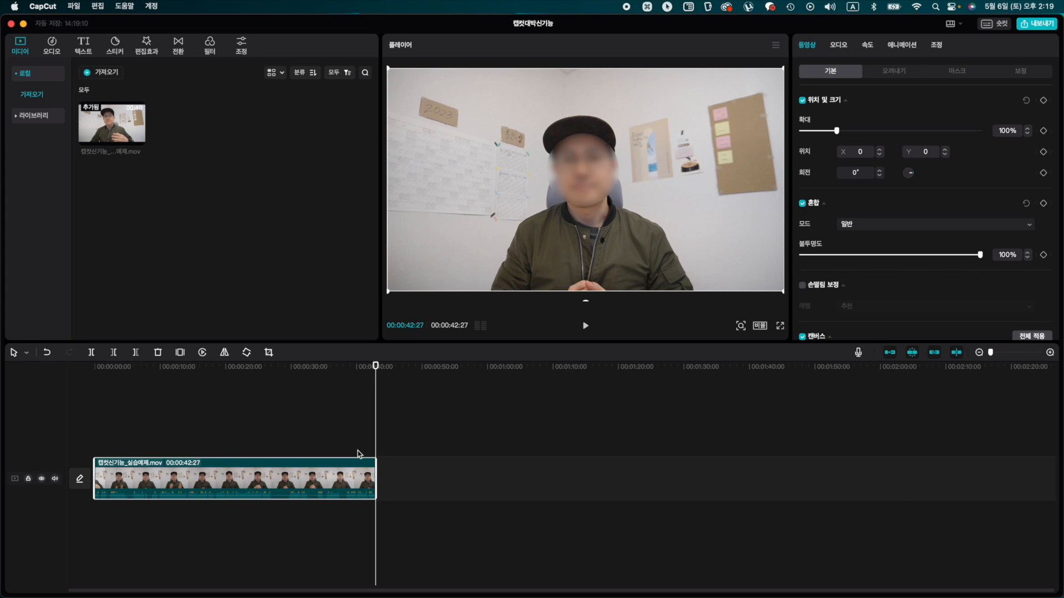
Play the clip from its start and split it at 00:00:02:01.
{"action": "left_click_drag", "start_coordinate": [138, 394], "coordinate": [89, 405]}
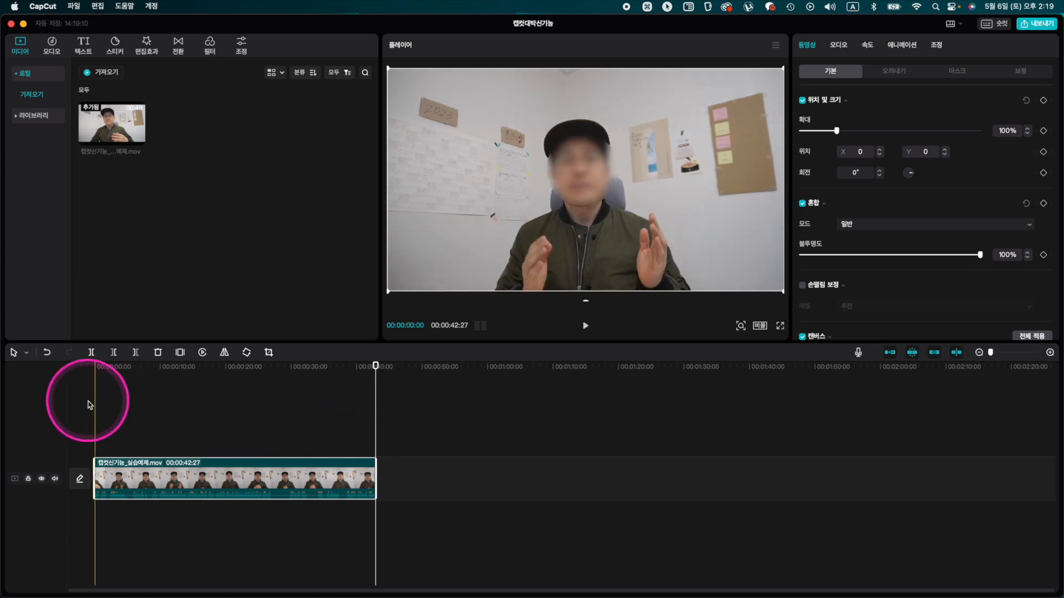
{"action": "key", "text": "space"}
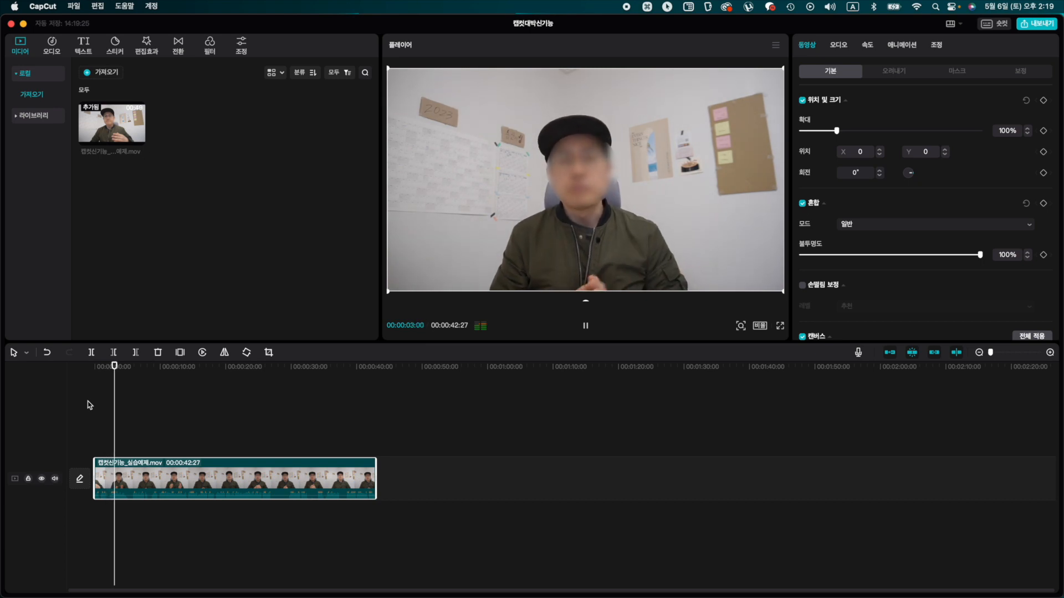
{"action": "key", "text": "space"}
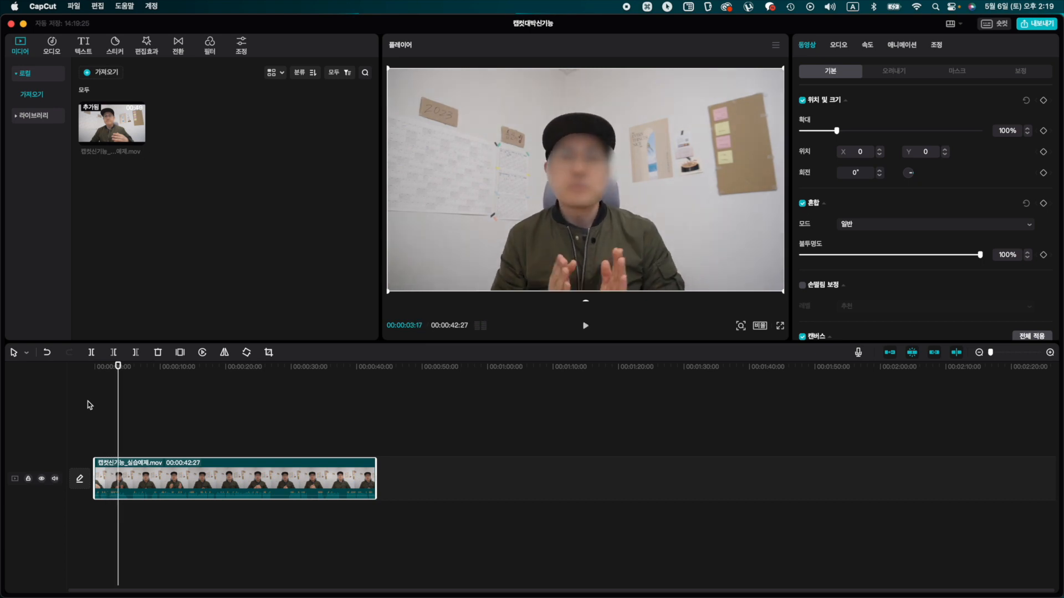
{"action": "left_click_drag", "start_coordinate": [118, 367], "coordinate": [108, 373]}
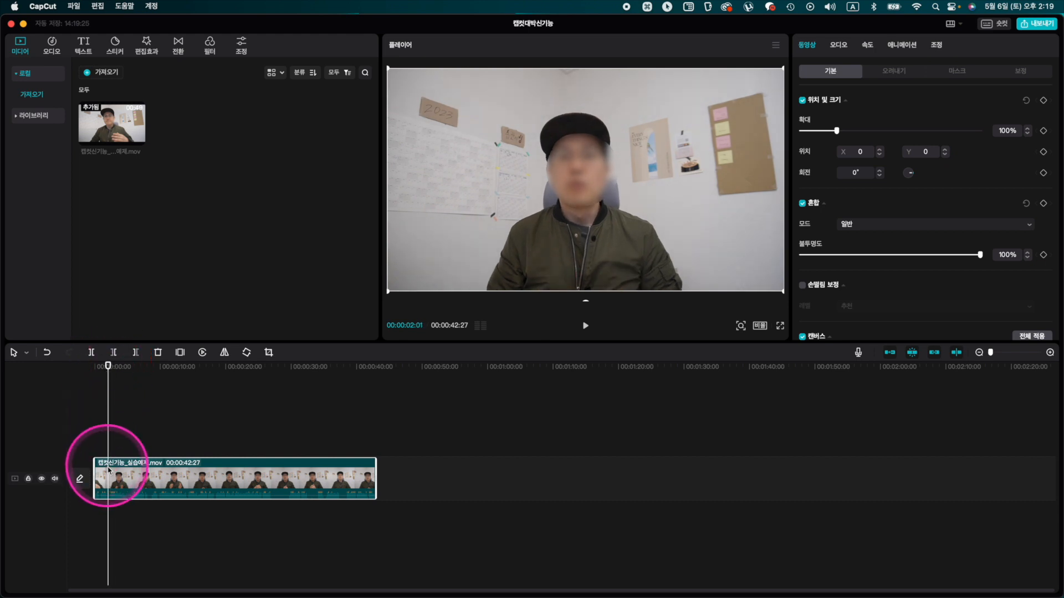
{"action": "key", "text": "super"}
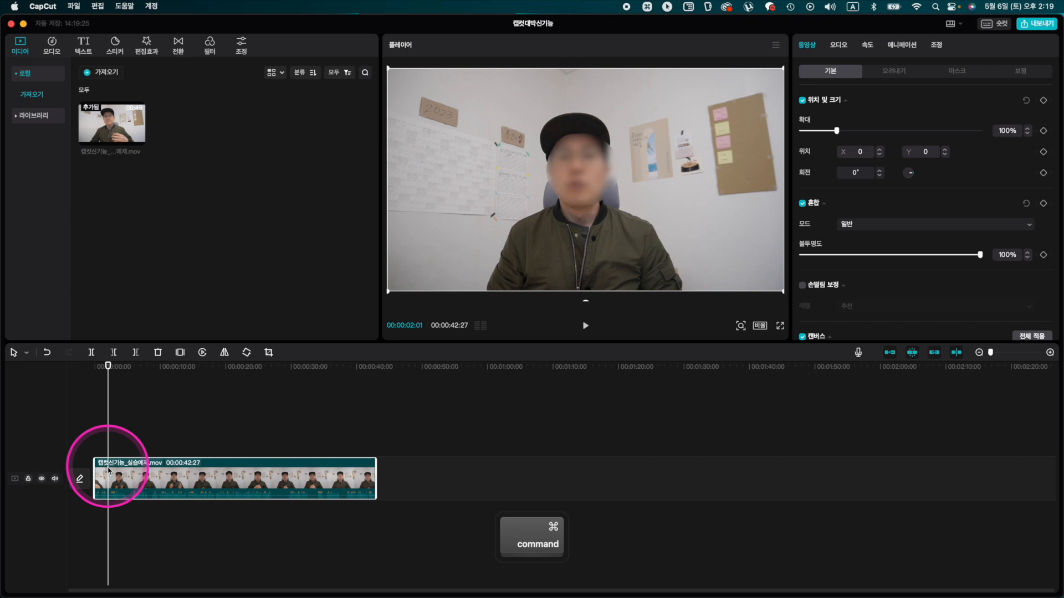
{"action": "key", "text": "super+b"}
Play on from the cut and position the playhead frame by frame at 00:00:08:19.
{"action": "key", "text": "space"}
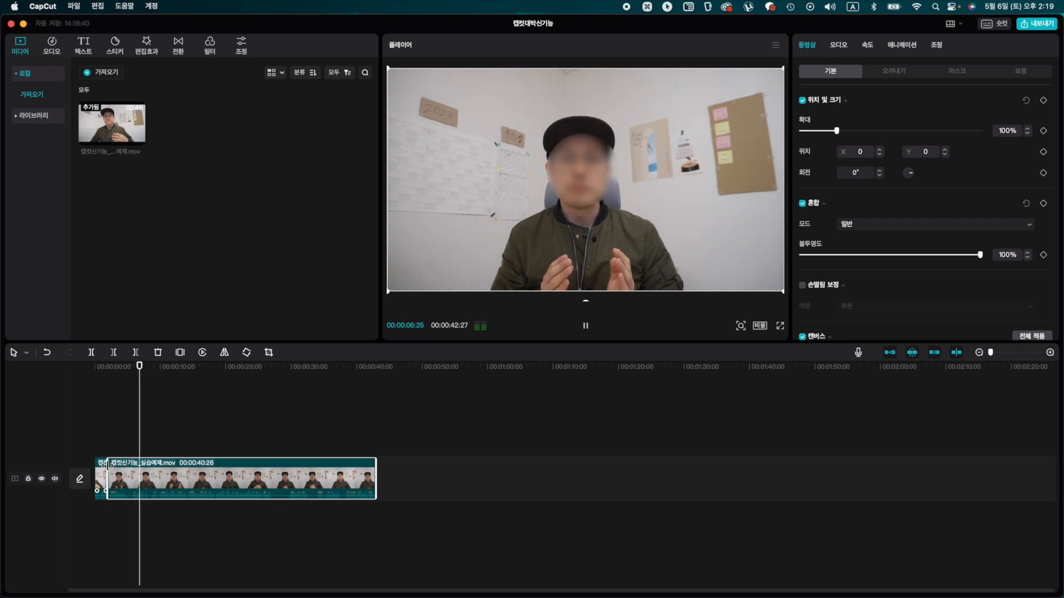
{"action": "key", "text": "space"}
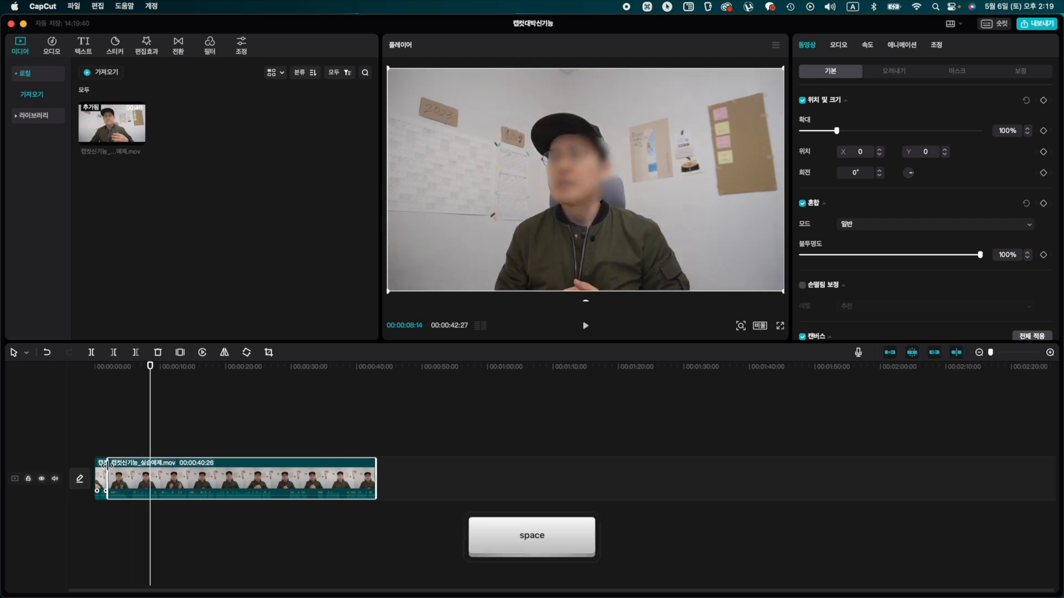
{"action": "key", "text": "Right"}
{"action": "key", "text": "Right"}
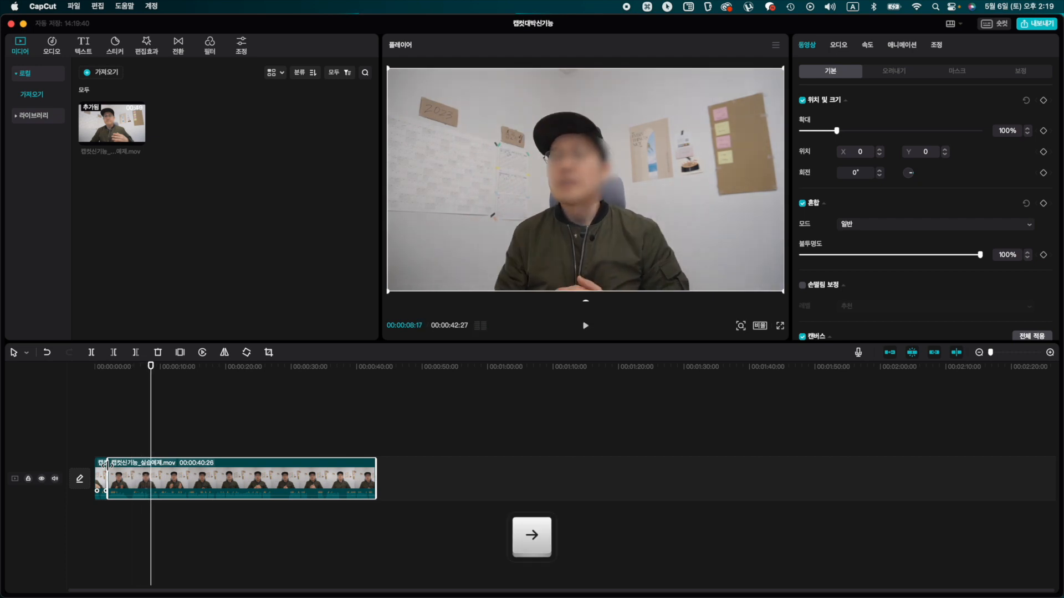
{"action": "key", "text": "Right"}
{"action": "key", "text": "Right"}
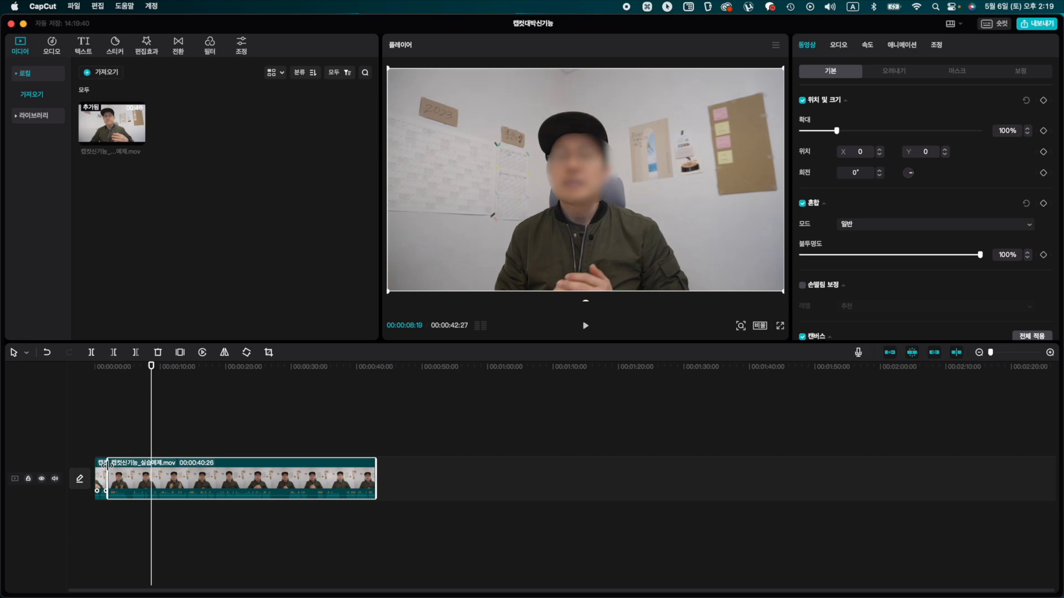
Try splitting the second clip at 00:00:08:19 and deleting the segment between the cuts, undoing both edits.
{"action": "key", "text": "super+b"}
{"action": "left_click", "coordinate": [145, 477]}
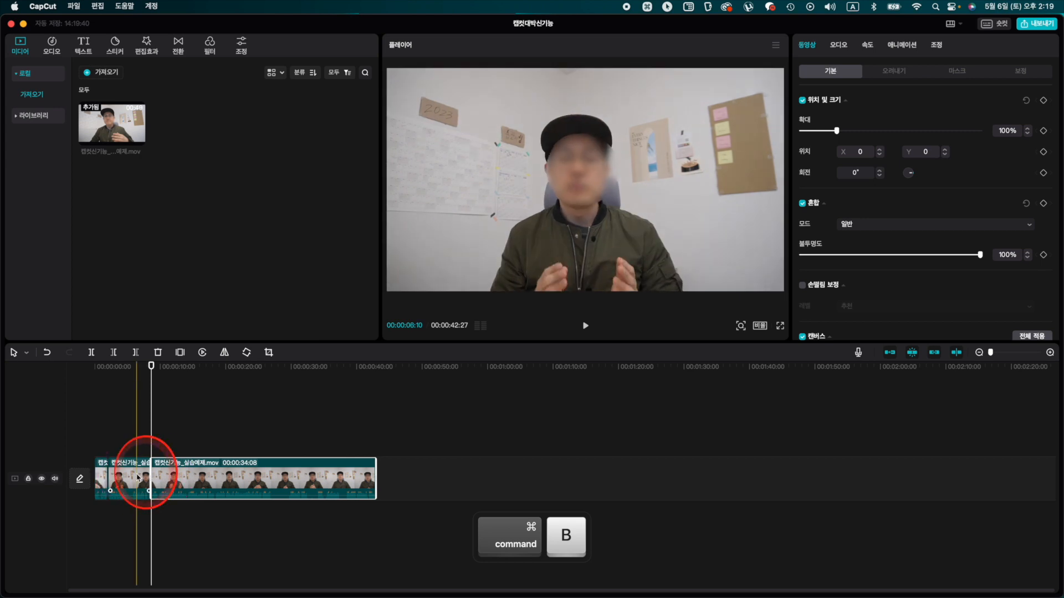
{"action": "key", "text": "BackSpace"}
{"action": "key", "text": "super+z"}
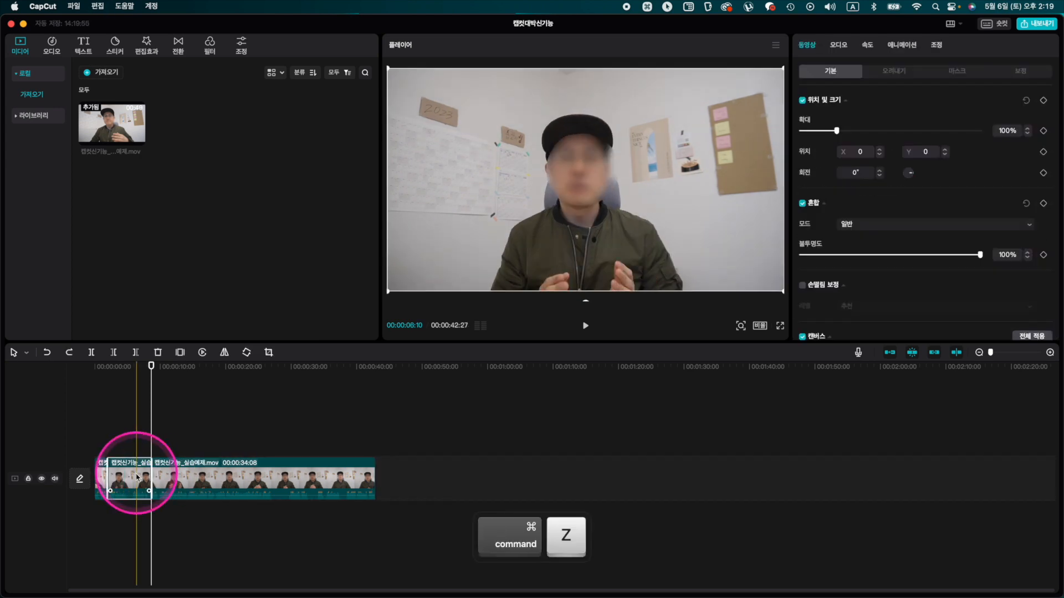
{"action": "key", "text": "super+z"}
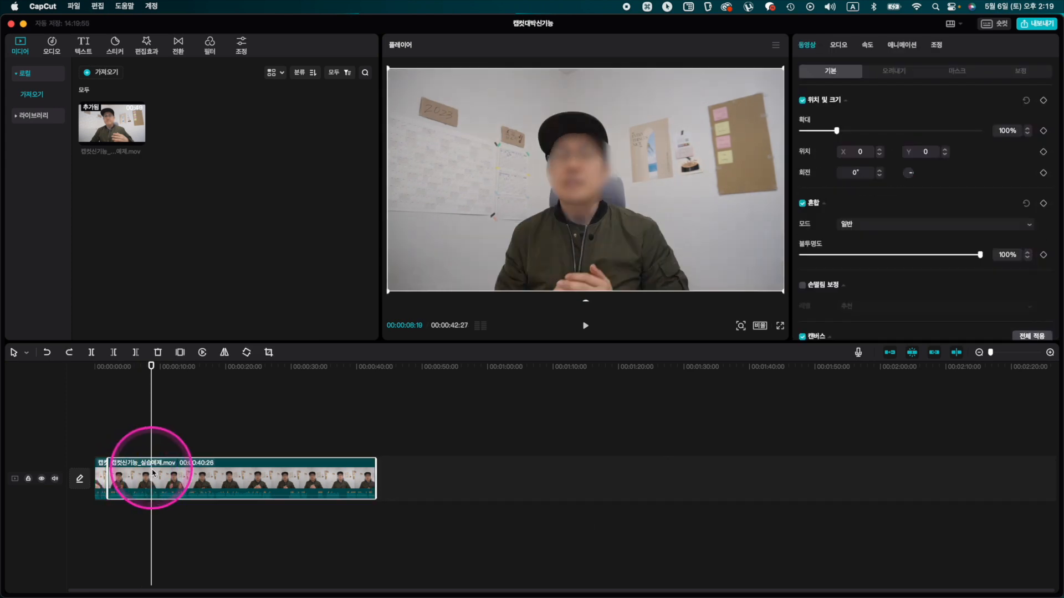
Trim the second clip's start up to the playhead at 00:00:08:19 and play across the join at 00:00:02:01.
{"action": "key", "text": "q"}
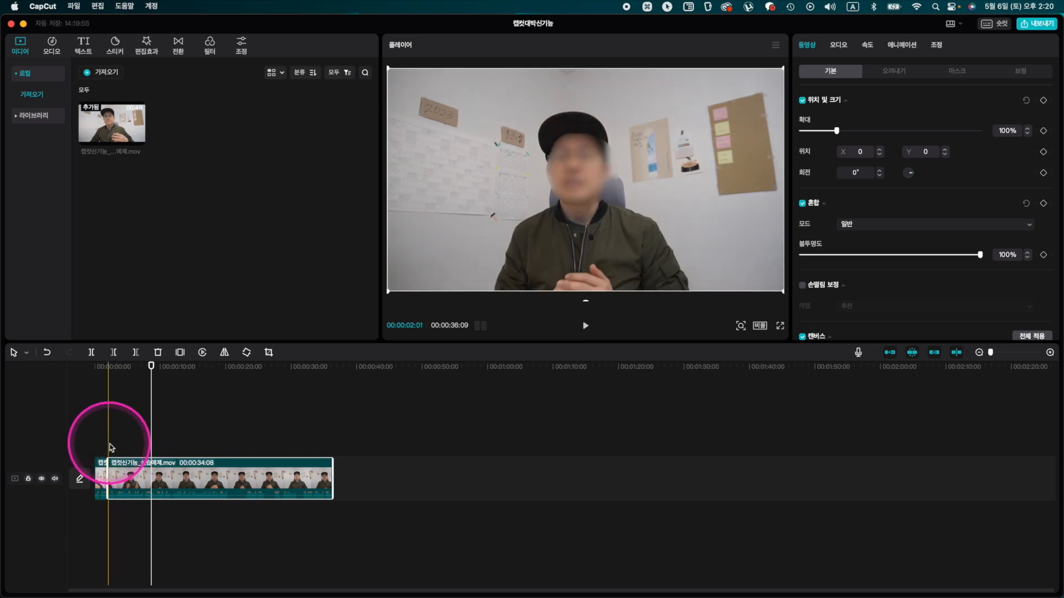
{"action": "key", "text": "space"}
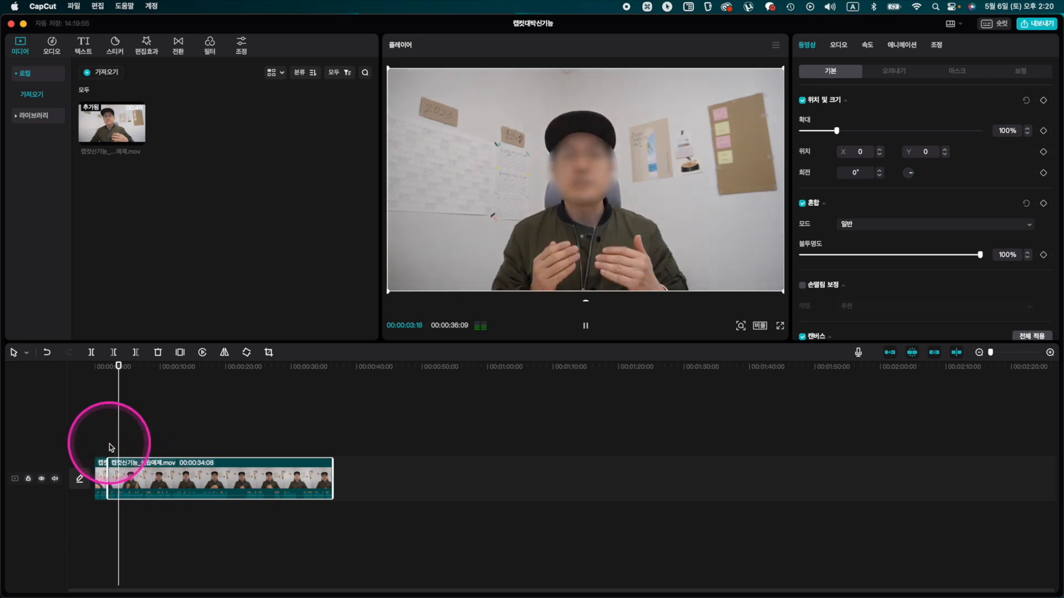
{"action": "key", "text": "space"}
Trim the second clip's start again, up to 00:00:03:05, and play the result.
{"action": "key", "text": "Left"}
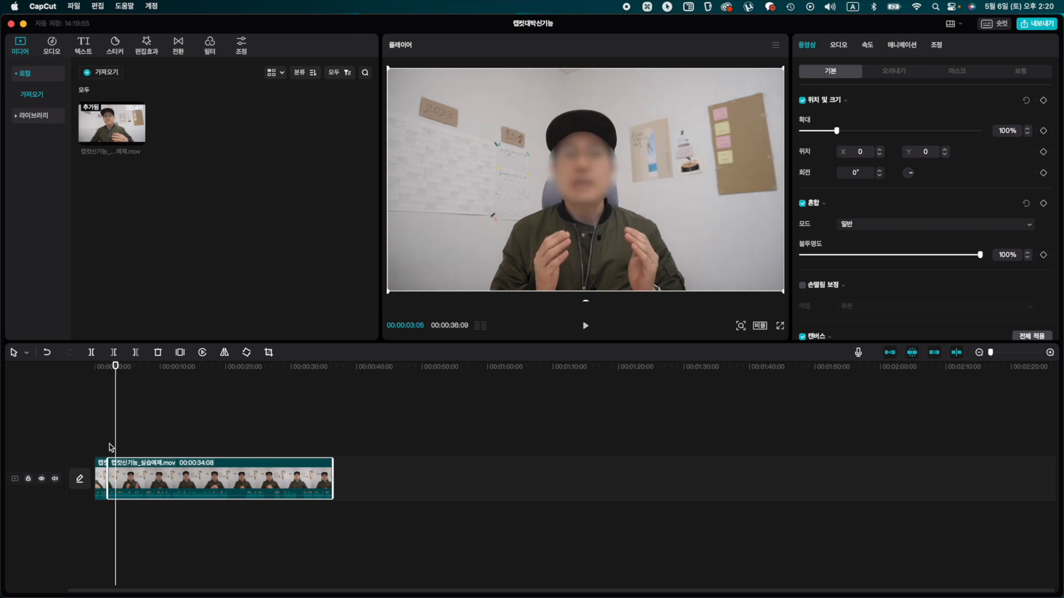
{"action": "key", "text": "q"}
{"action": "key", "text": "space"}
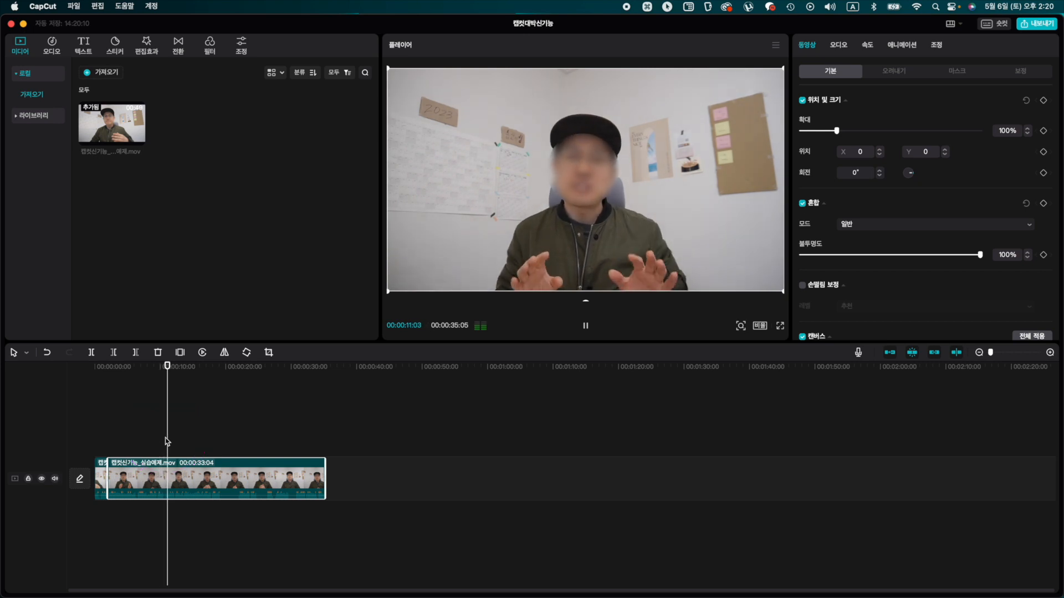
Review the footage between about 17 and 19 seconds and split the second clip at 00:00:17:25.
{"action": "key", "text": "space"}
{"action": "left_click_drag", "start_coordinate": [171, 379], "coordinate": [218, 382]}
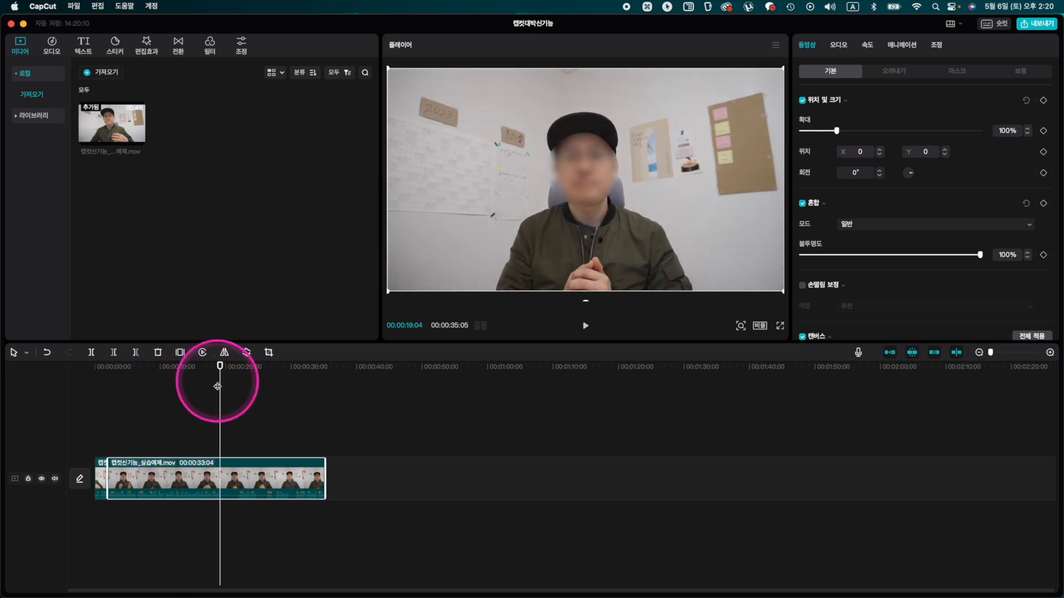
{"action": "key", "text": "space"}
{"action": "left_click", "coordinate": [209, 386]}
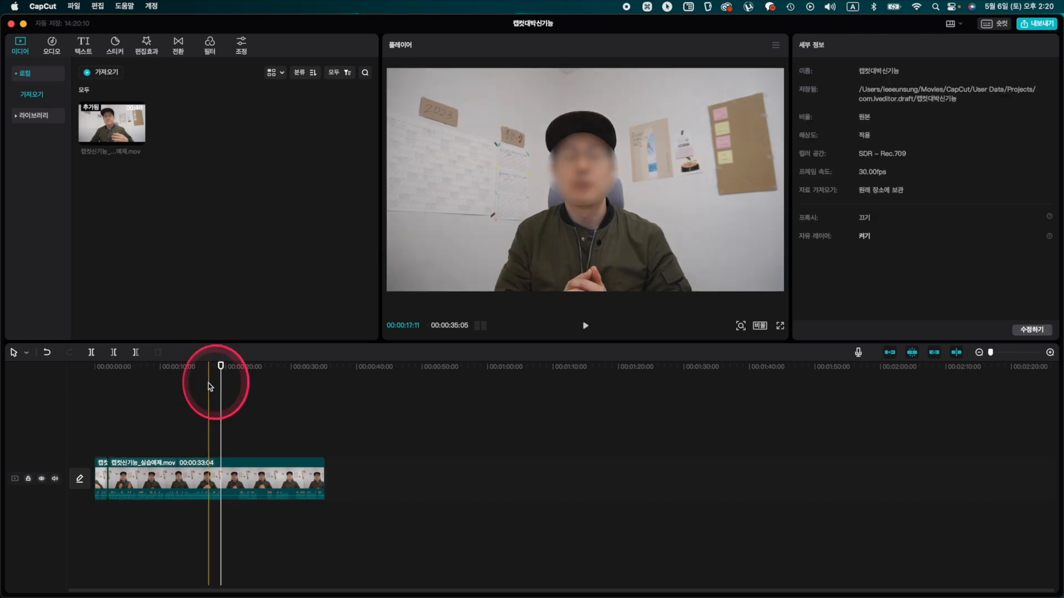
{"action": "key", "text": "space"}
{"action": "key", "text": "space"}
{"action": "left_click_drag", "start_coordinate": [216, 366], "coordinate": [211, 368]}
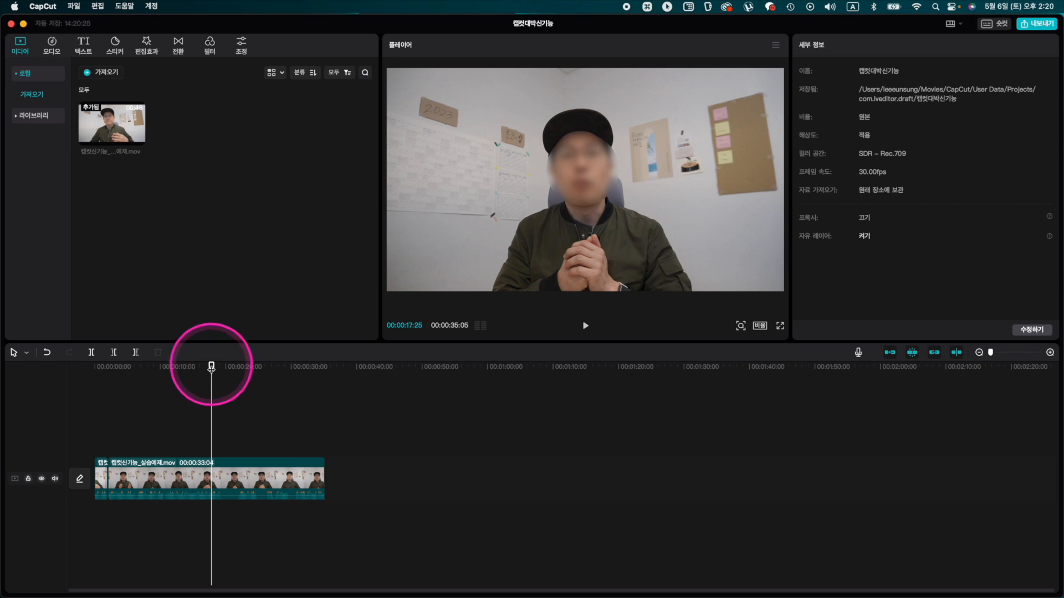
{"action": "key", "text": "cmd+b"}
Trim the start of the clip after the newest cut up to 00:00:21:24 and play across the join.
{"action": "key", "text": "space"}
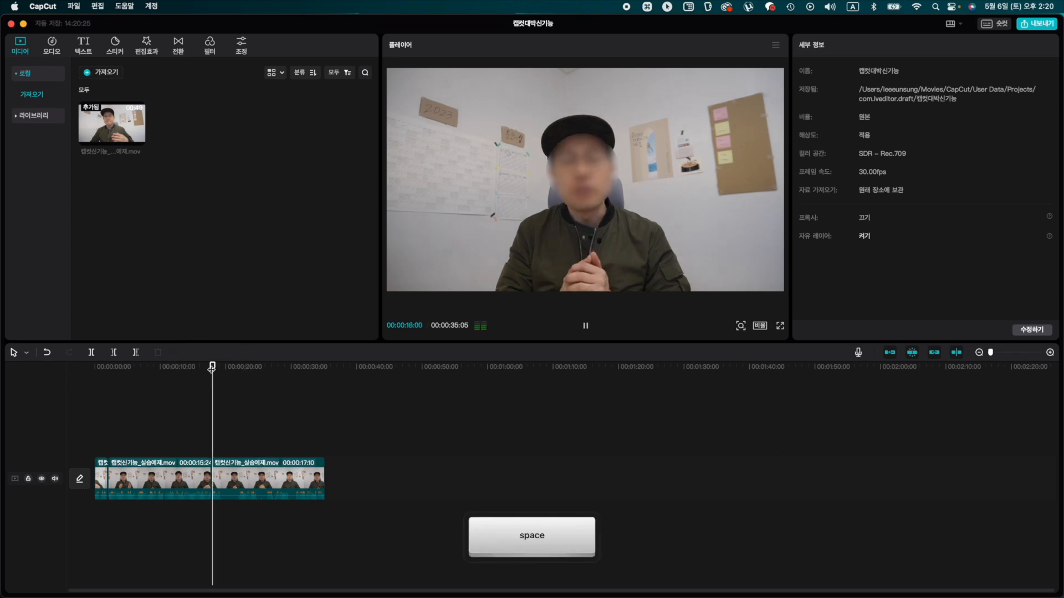
{"action": "key", "text": "space"}
{"action": "left_click_drag", "start_coordinate": [216, 367], "coordinate": [237, 373]}
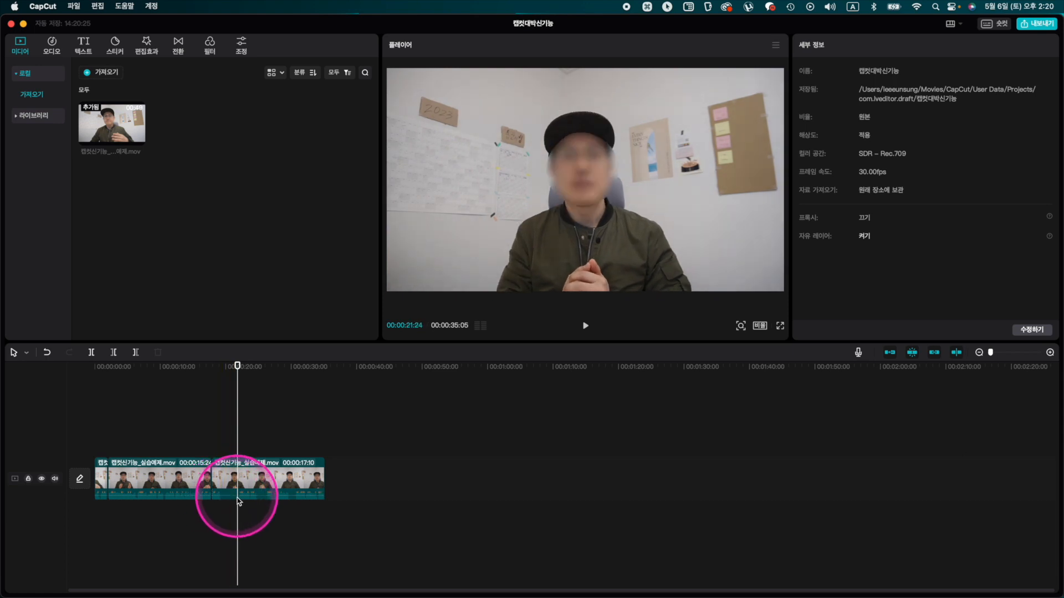
{"action": "key", "text": "q"}
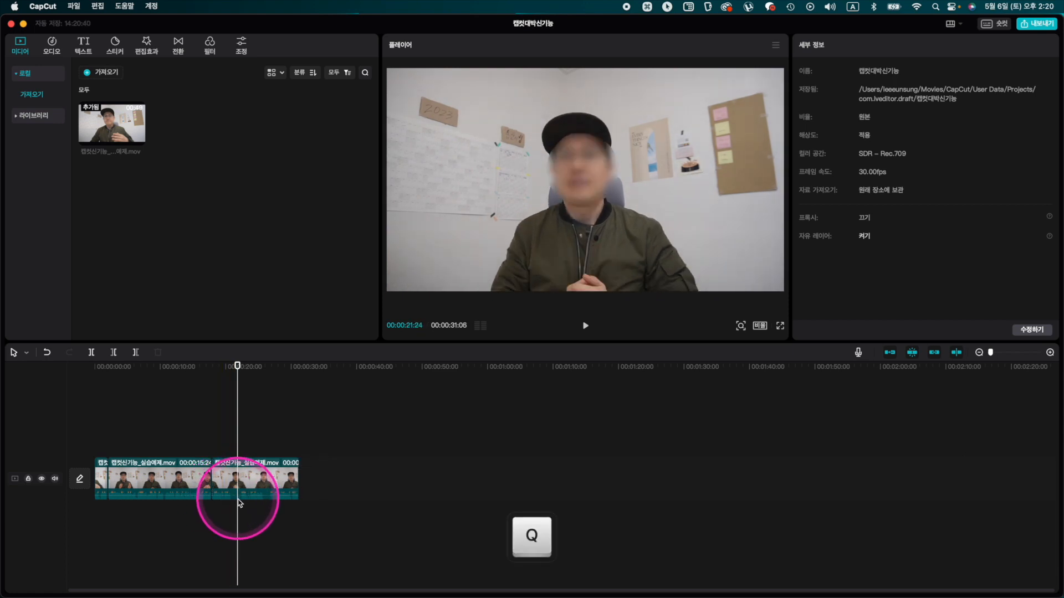
{"action": "key", "text": "space"}
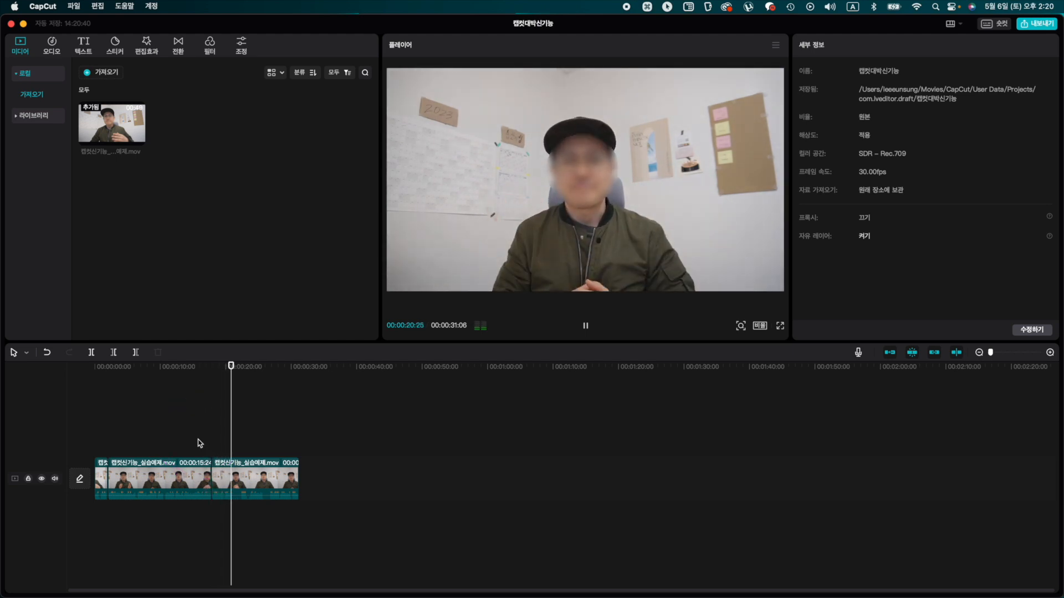
Split the last clip at 00:00:20:25, trim the new clip's start up to 00:00:22:00, and play on from the cut.
{"action": "key", "text": "space"}
{"action": "key", "text": "super+b"}
{"action": "left_click", "coordinate": [238, 483]}
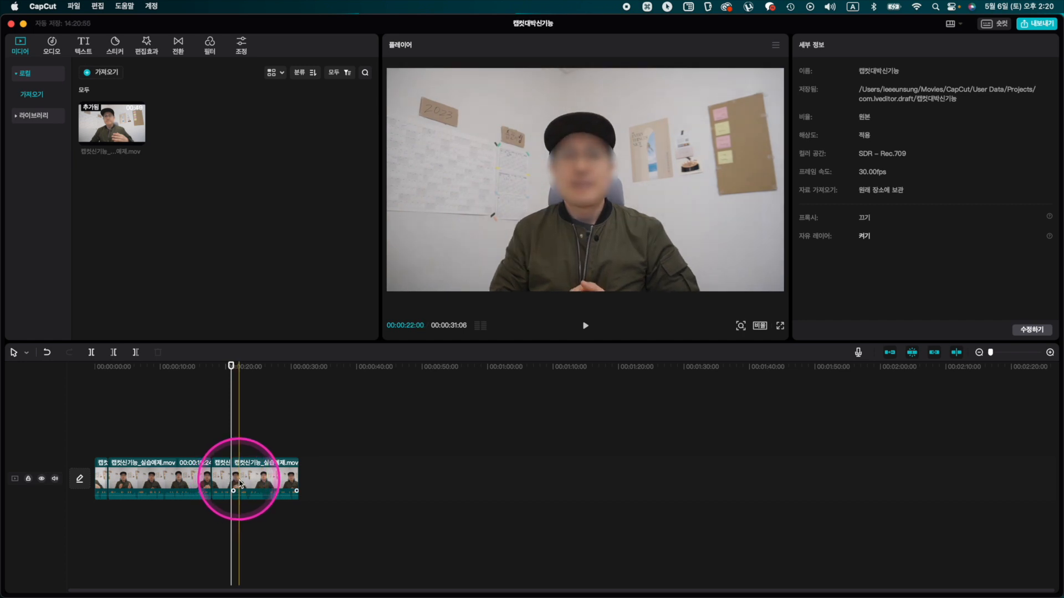
{"action": "key", "text": "q"}
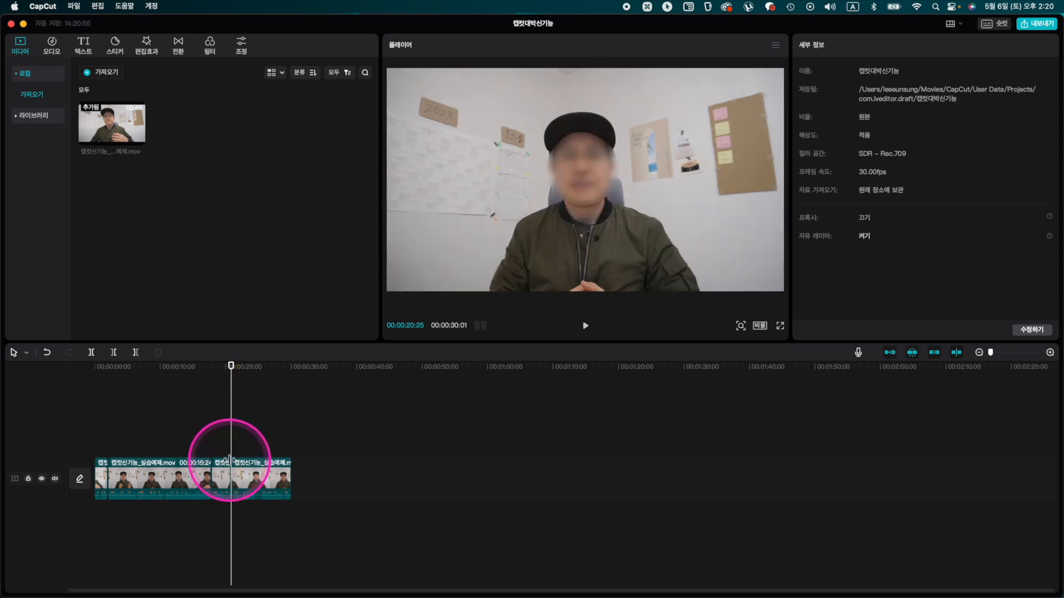
{"action": "key", "text": "space"}
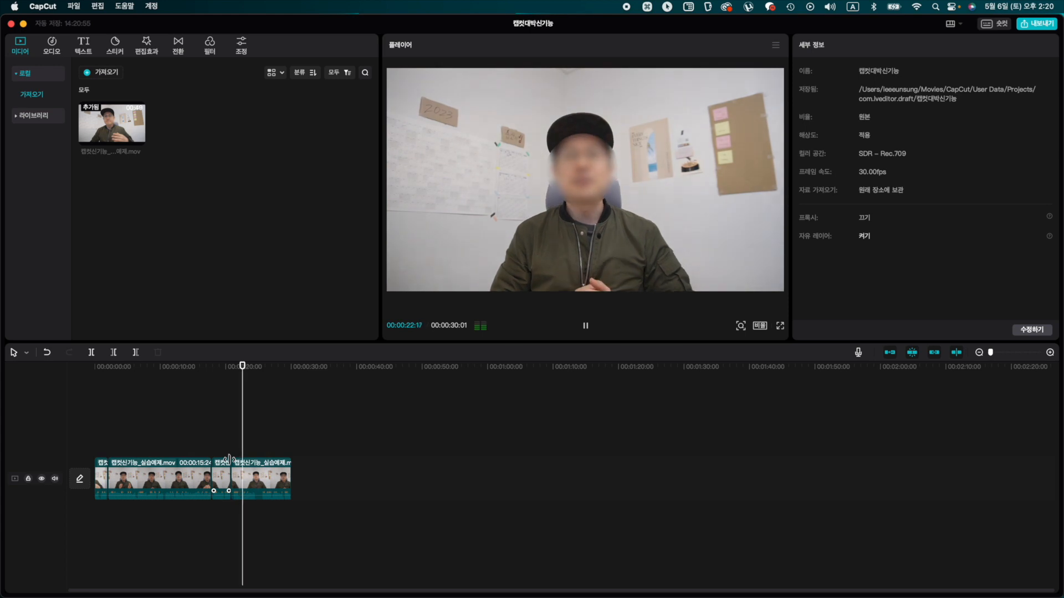
Split the last clip at 00:00:24:12, trim the new clip's start up to 00:00:25:14, and play to the end.
{"action": "left_click", "coordinate": [249, 462]}
{"action": "key", "text": "space"}
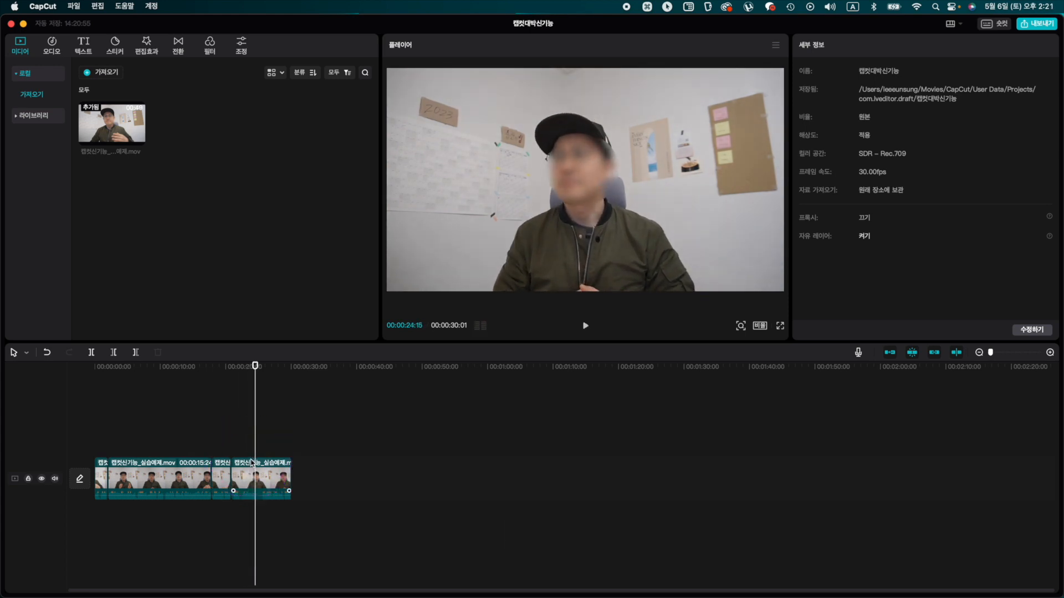
{"action": "key", "text": "Left"}
{"action": "key", "text": "super+b"}
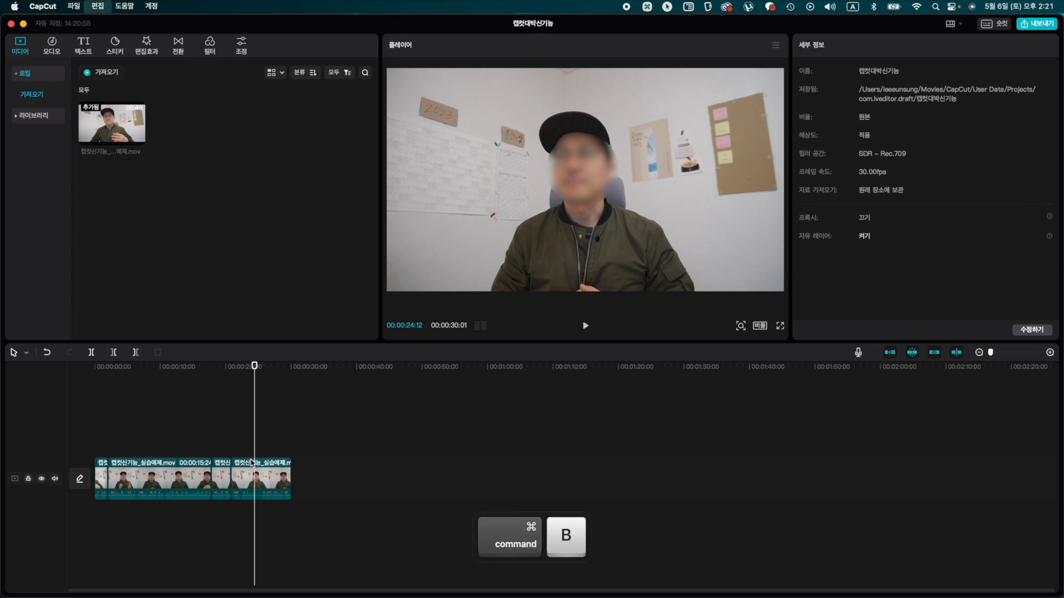
{"action": "left_click", "coordinate": [262, 450]}
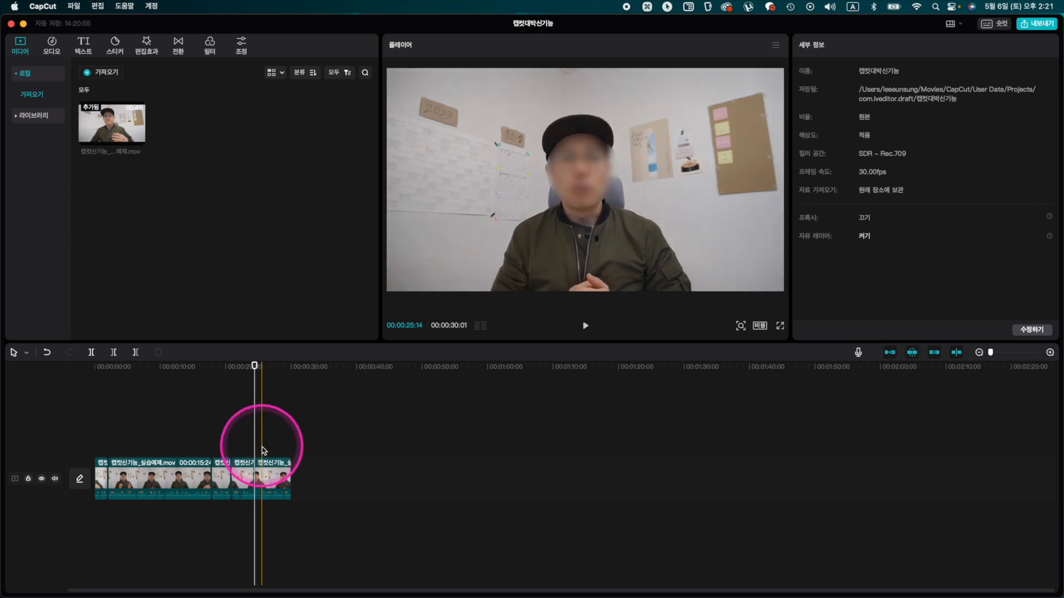
{"action": "key", "text": "q"}
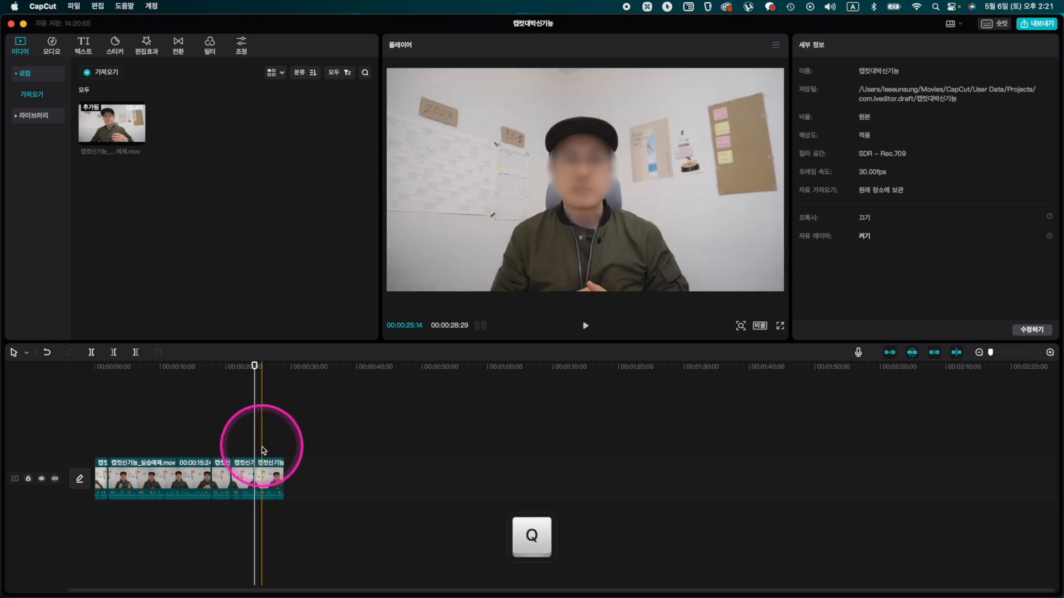
{"action": "left_click", "coordinate": [245, 446]}
{"action": "key", "text": "space"}
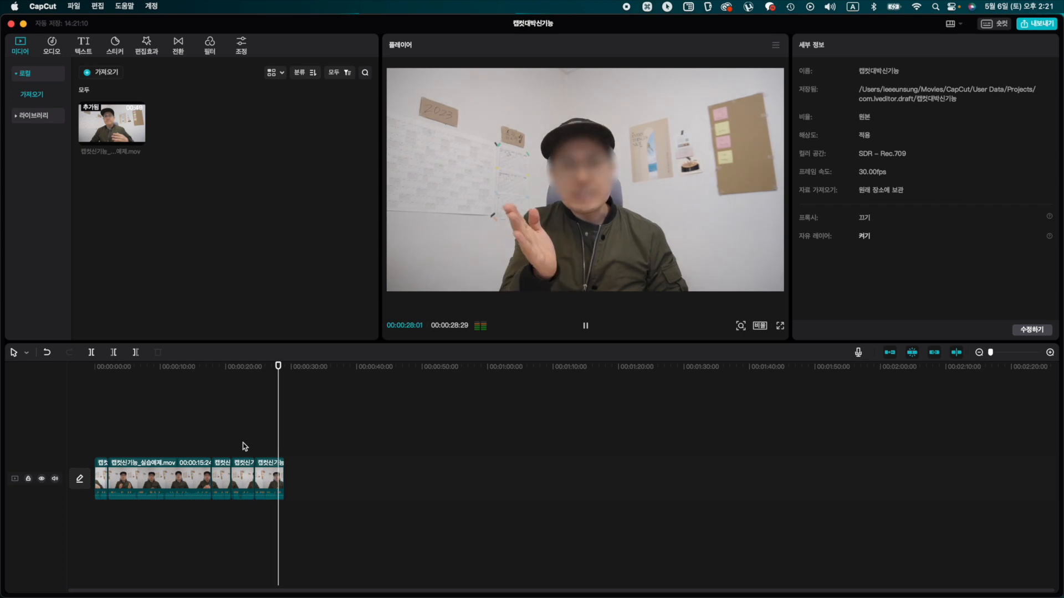
{"action": "key", "text": "space"}
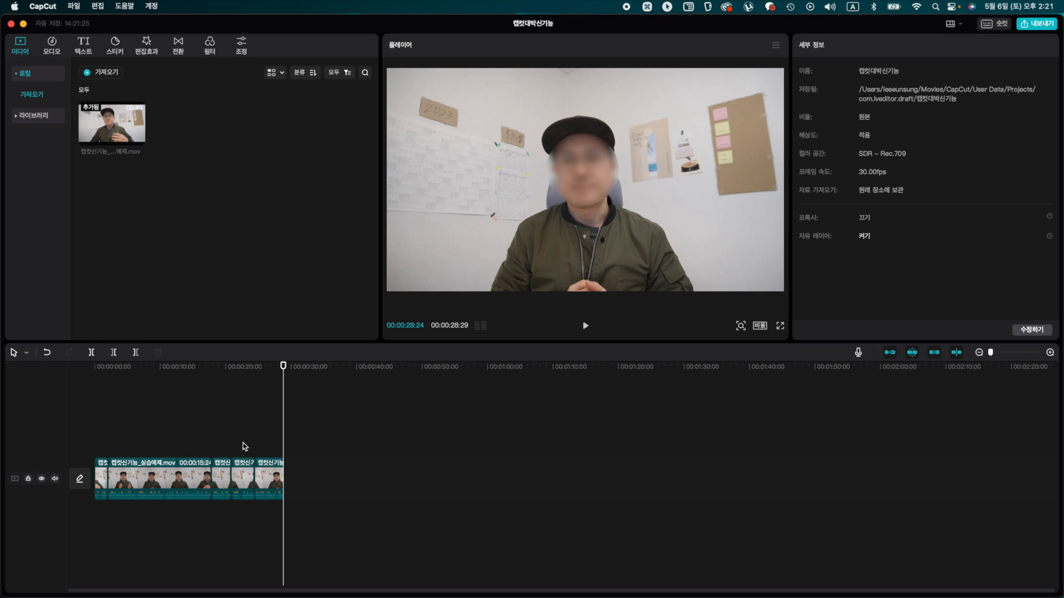
Undo all edits until the timeline is empty, and add the practice clip to the timeline again.
{"action": "key", "text": "super+z"}
{"action": "key", "text": "super+z"}
{"action": "key", "text": "super+z"}
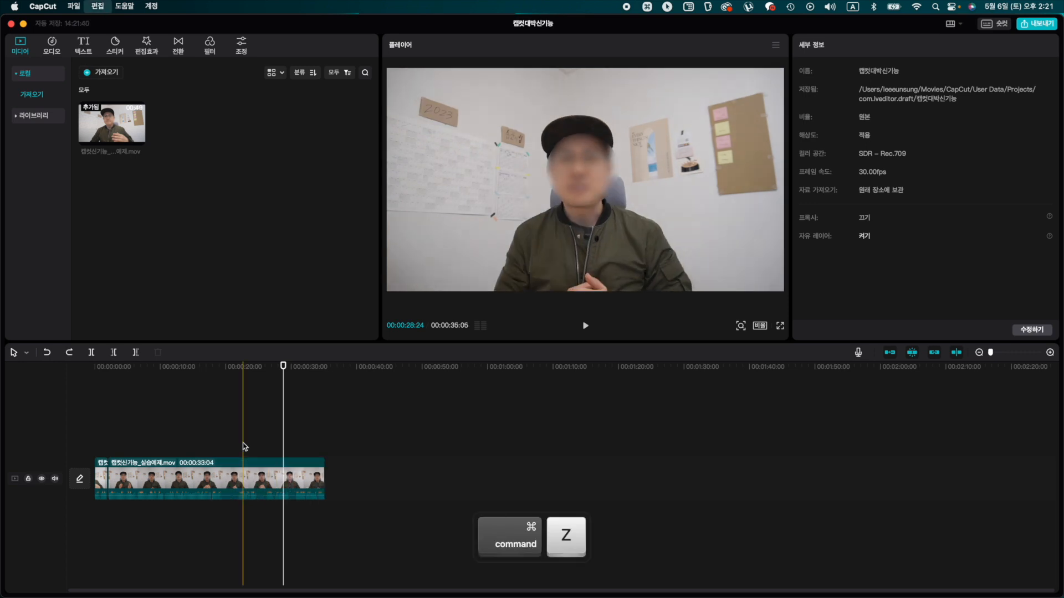
{"action": "key", "text": "super+z"}
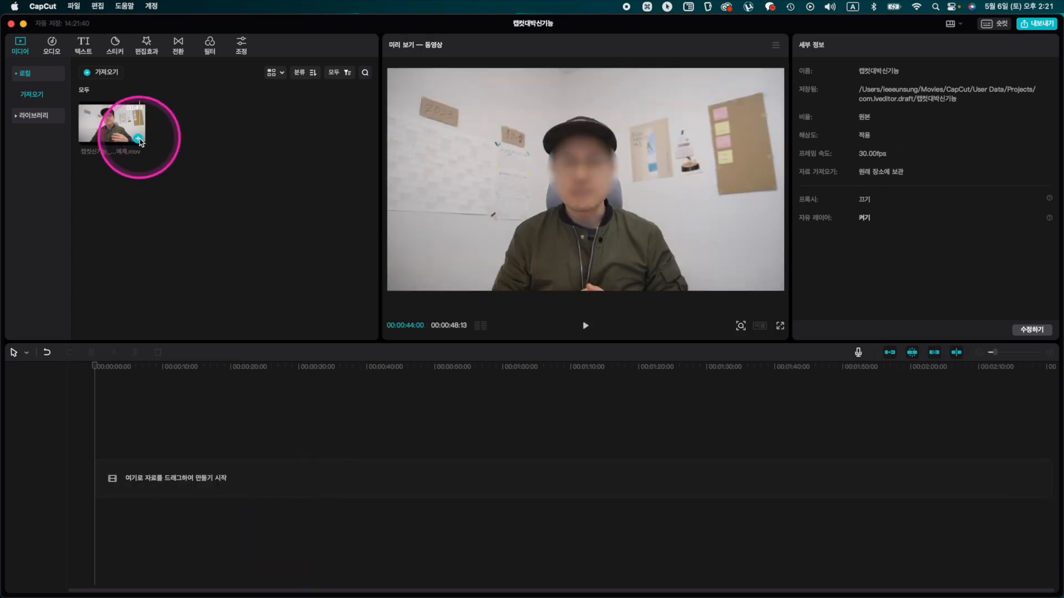
{"action": "left_click", "coordinate": [139, 139]}
Play the opening, trim the practice clip's start up to 00:00:02:19, and play the result from the beginning.
{"action": "key", "text": "space"}
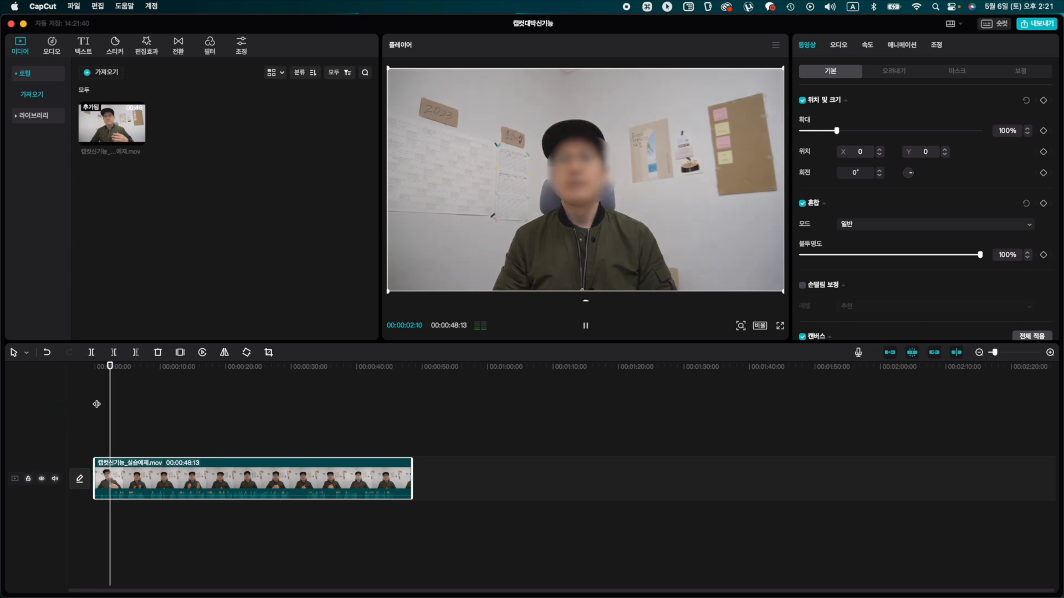
{"action": "key", "text": "space"}
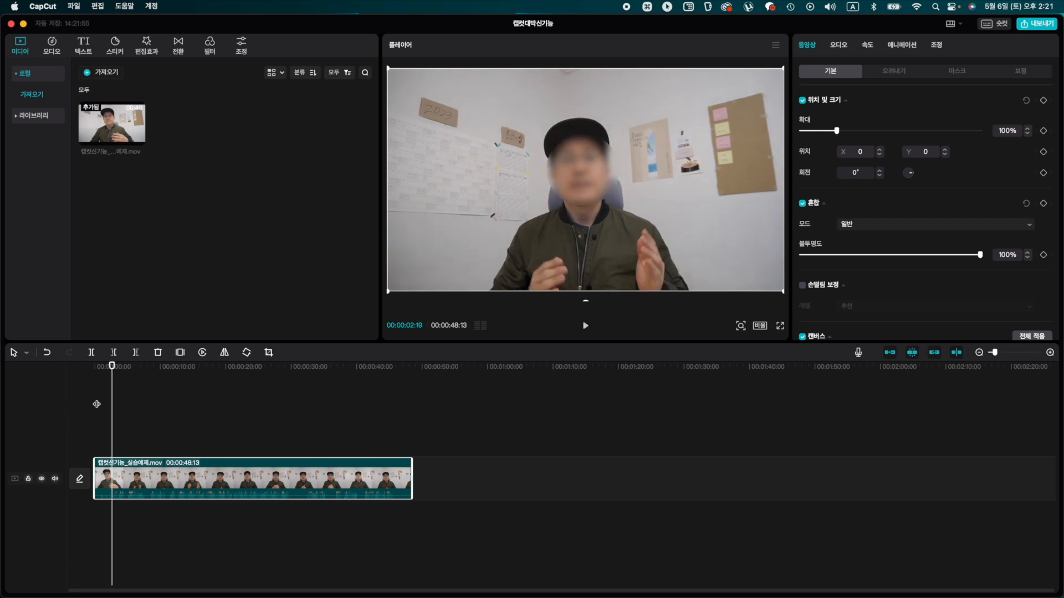
{"action": "left_click", "coordinate": [110, 405]}
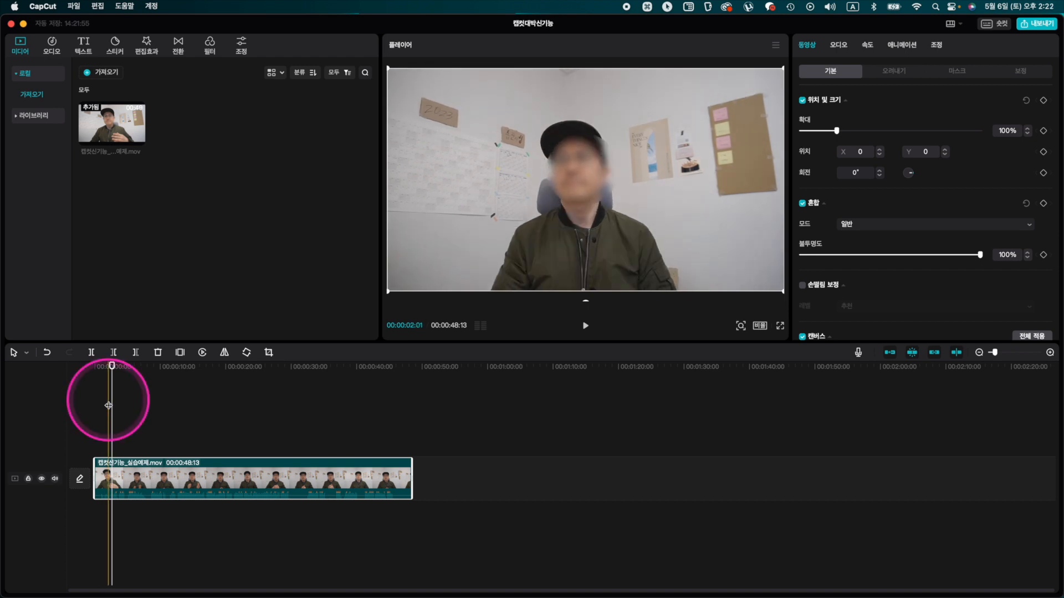
{"action": "key", "text": "q"}
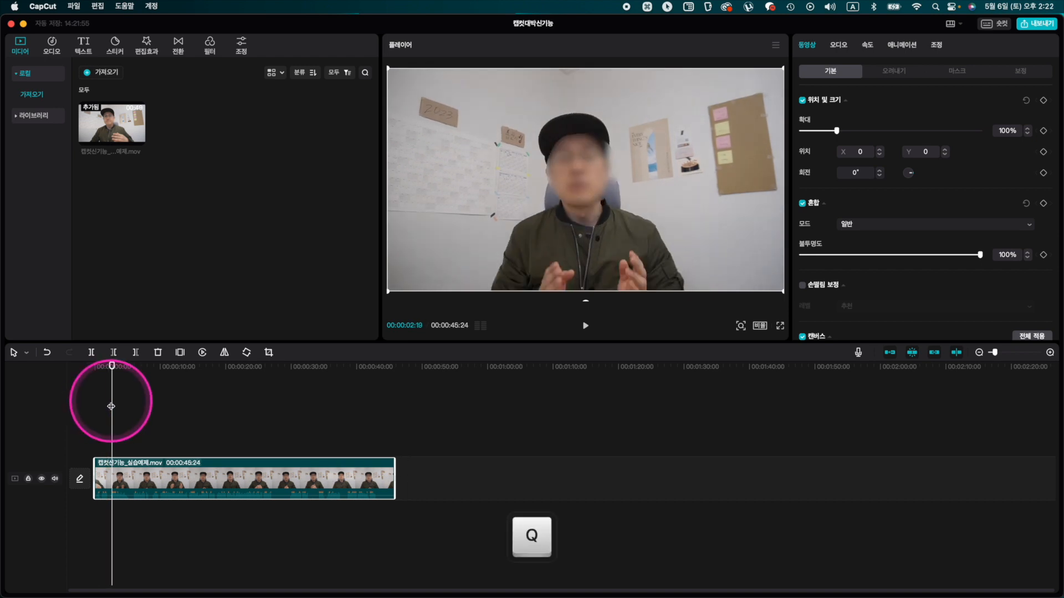
{"action": "left_click", "coordinate": [78, 390]}
{"action": "key", "text": "space"}
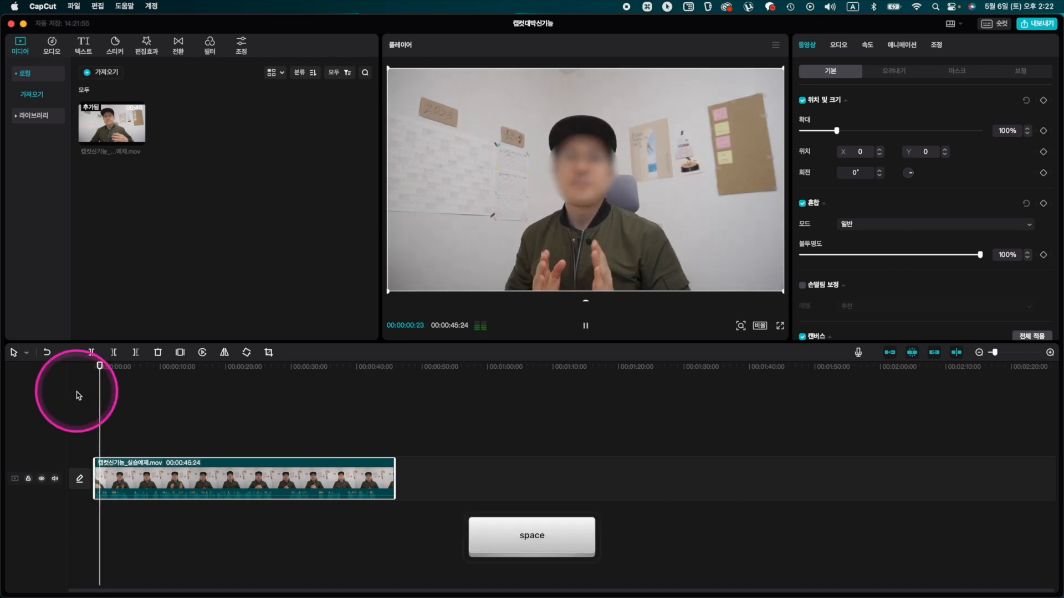
Split the practice clip at 00:00:02:06.
{"action": "key", "text": "space"}
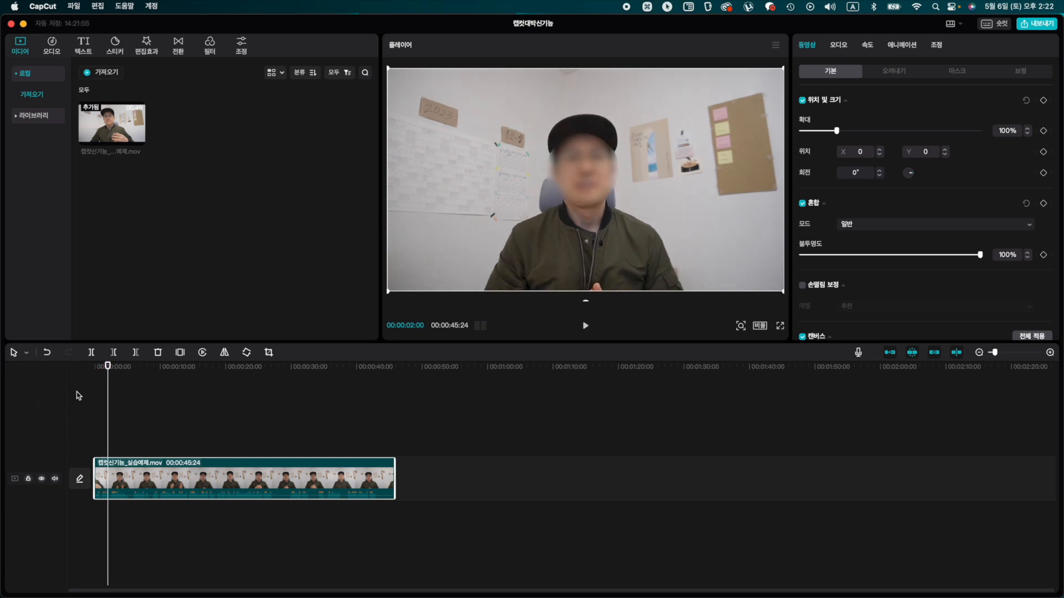
{"action": "key", "text": "space"}
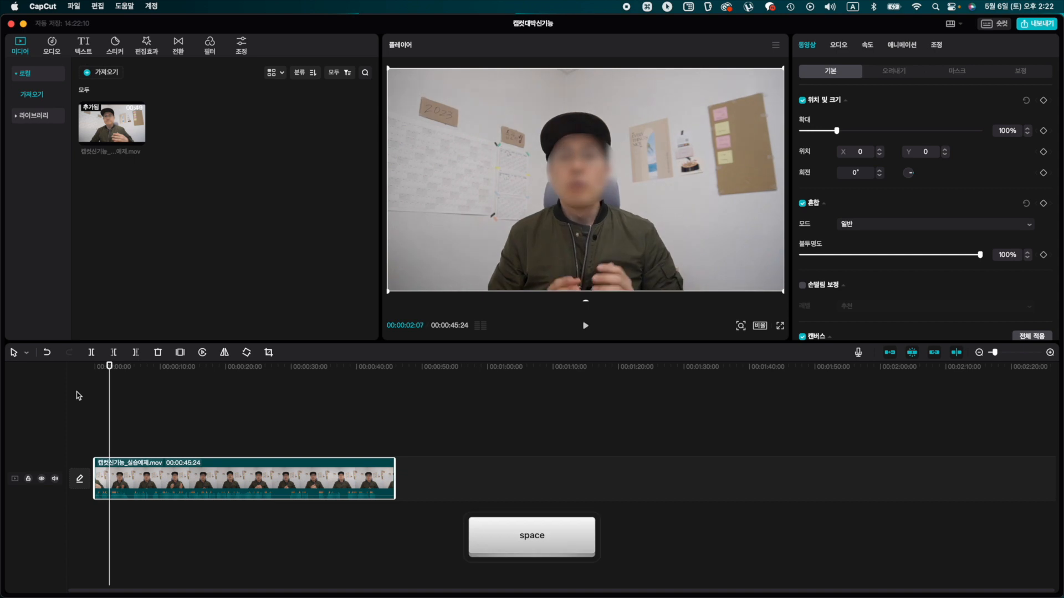
{"action": "key", "text": "Left"}
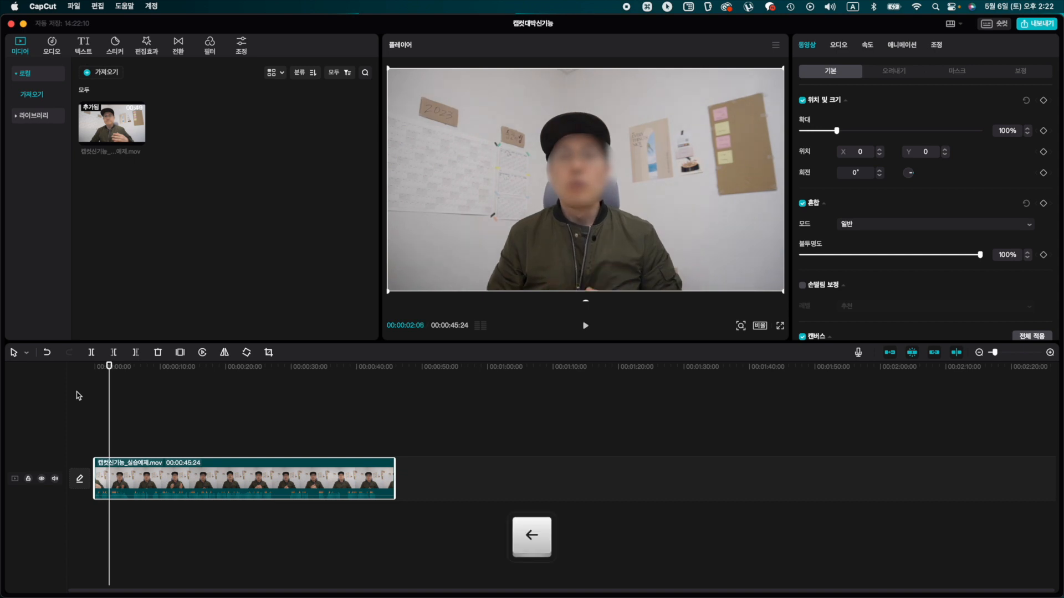
{"action": "key", "text": "super+b"}
{"action": "left_click", "coordinate": [105, 390]}
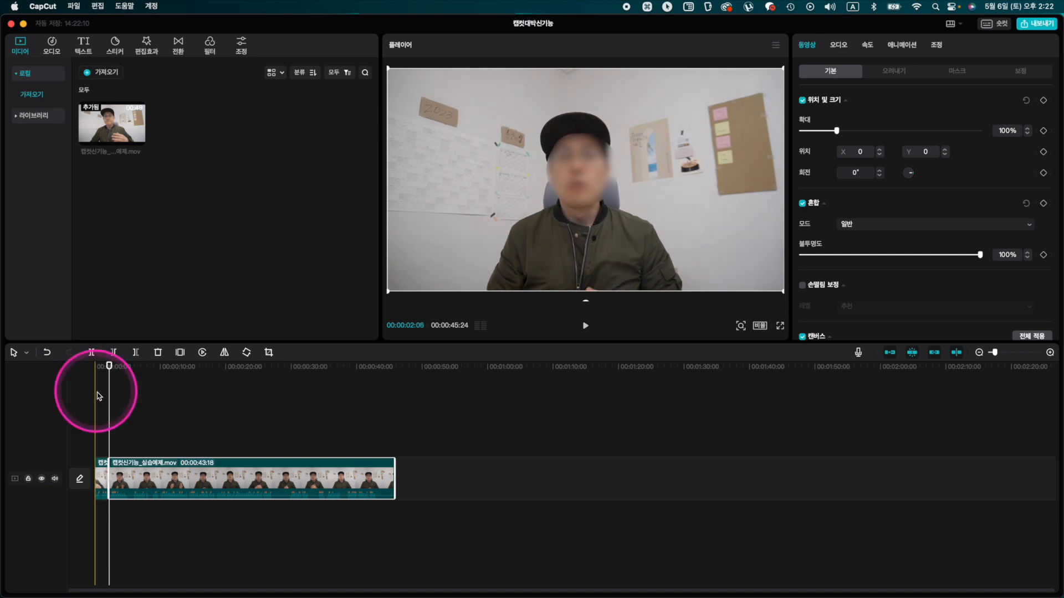
Trim the second clip's start up to 00:00:08:25 and play across the join at 00:00:02:06.
{"action": "key", "text": "space"}
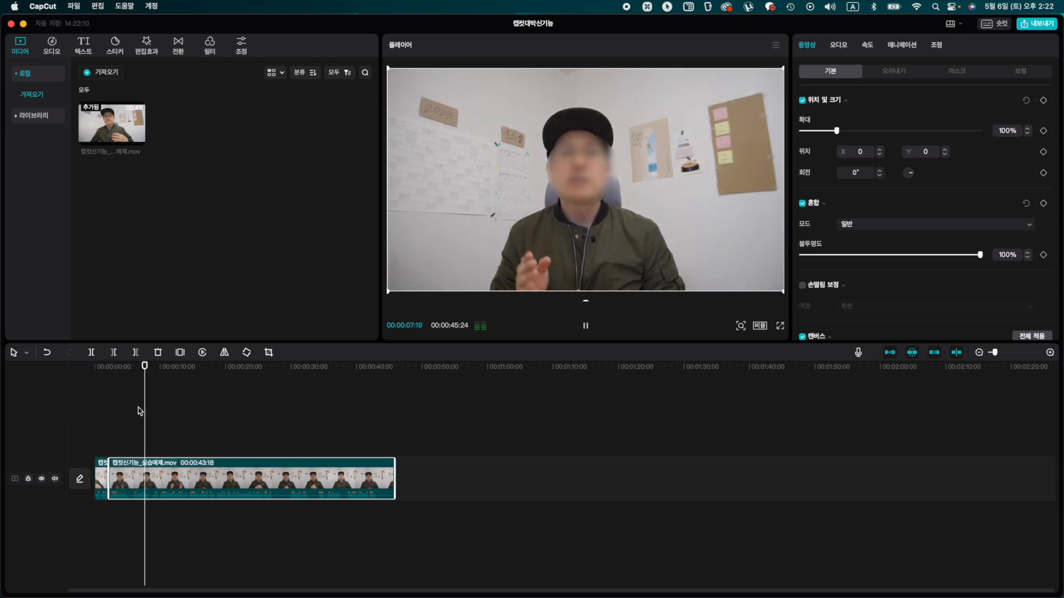
{"action": "key", "text": "space"}
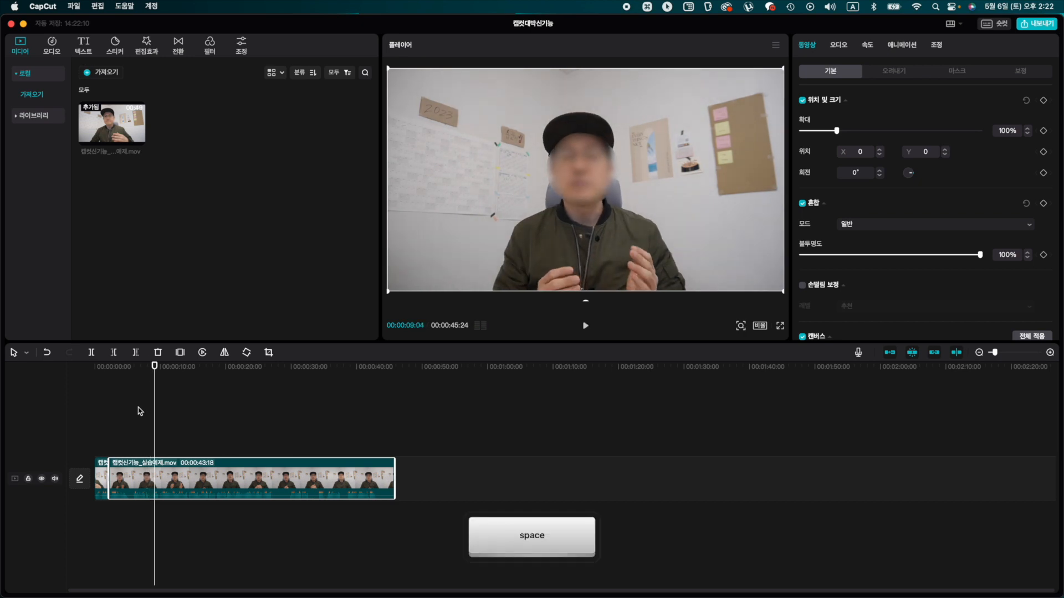
{"action": "key", "text": "Left"}
{"action": "key", "text": "Left"}
{"action": "key", "text": "Left"}
{"action": "key", "text": "Left"}
{"action": "key", "text": "Left"}
{"action": "key", "text": "Left"}
{"action": "key", "text": "Left"}
{"action": "key", "text": "Left"}
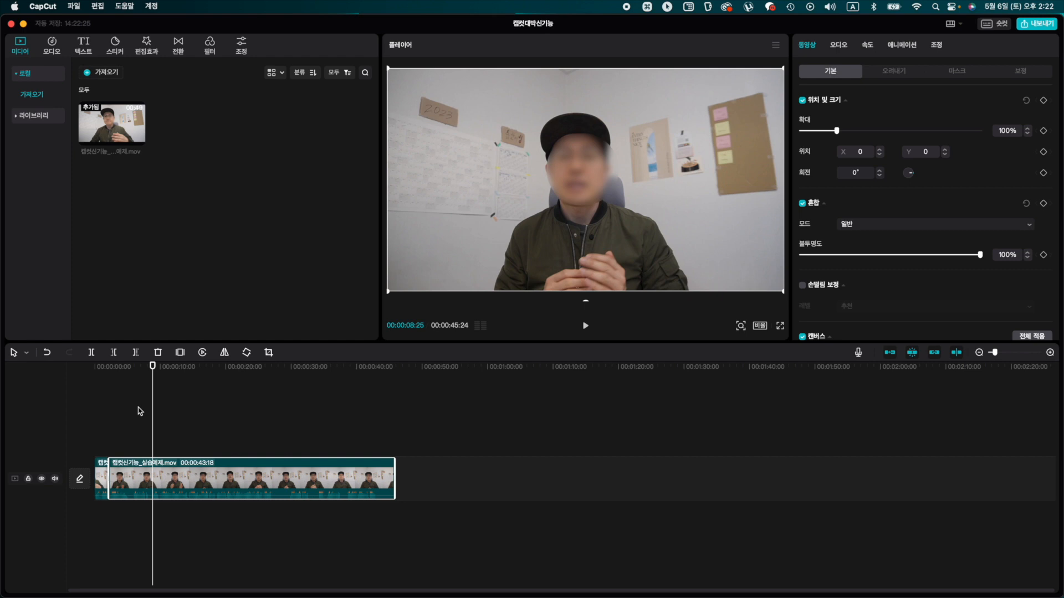
{"action": "key", "text": "q"}
{"action": "left_click", "coordinate": [104, 409]}
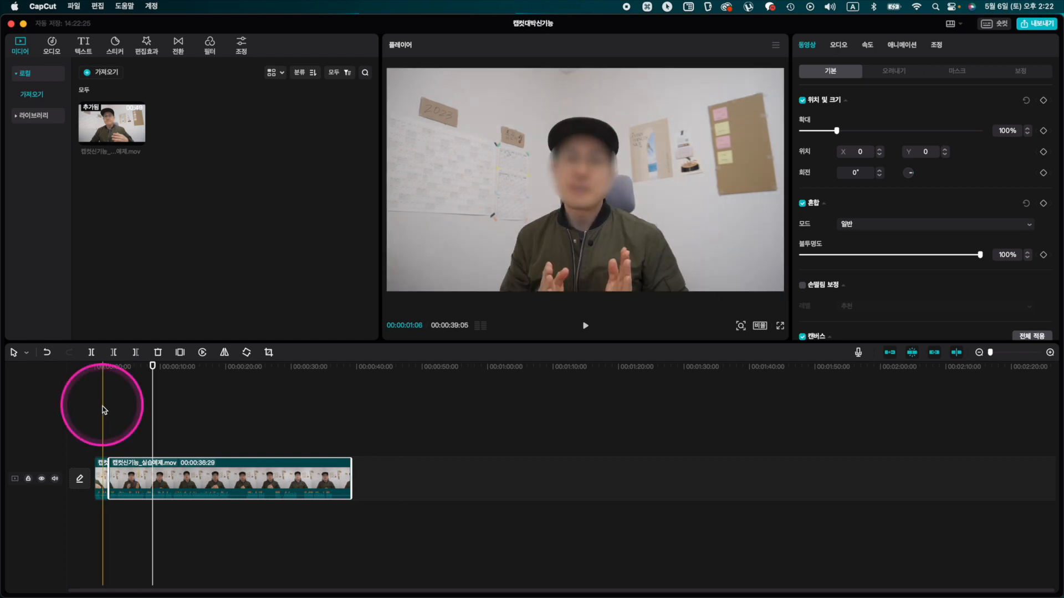
{"action": "key", "text": "space"}
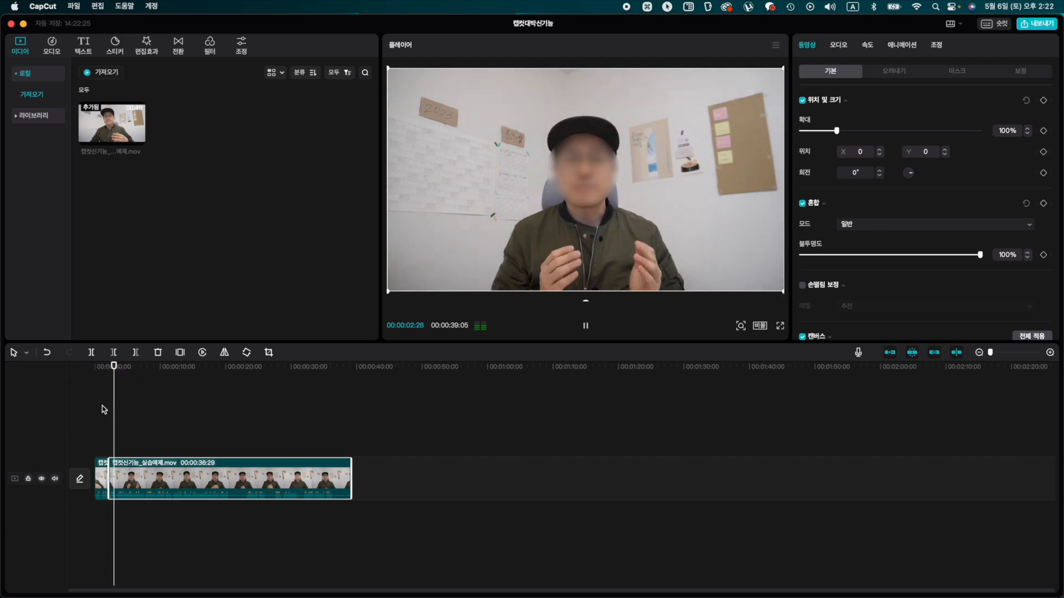
Trim the second clip's start further, up to 00:00:03:07, and play across the join again.
{"action": "key", "text": "super+equal"}
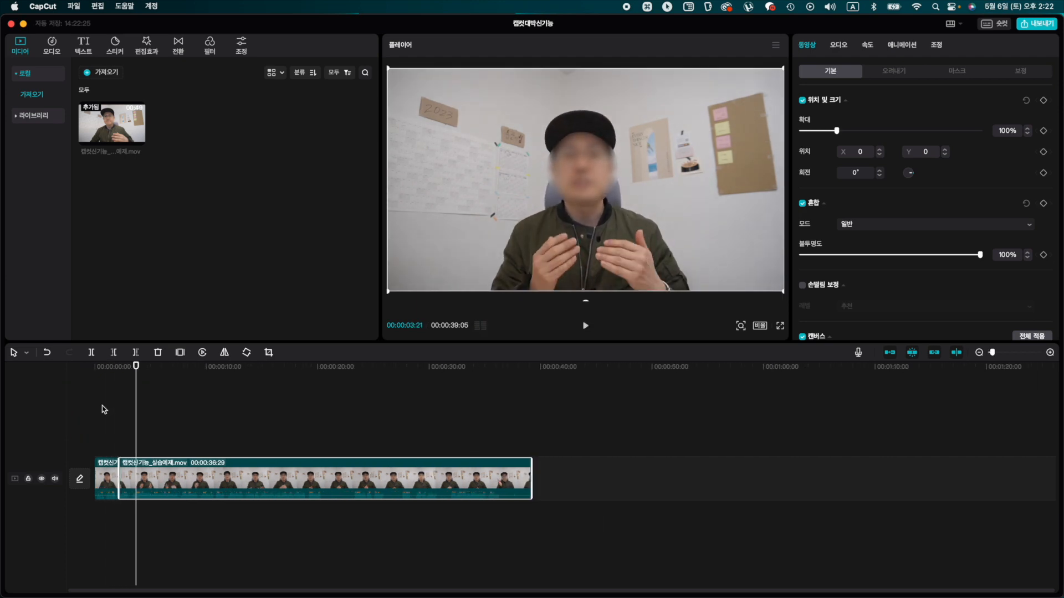
{"action": "left_click", "coordinate": [124, 410]}
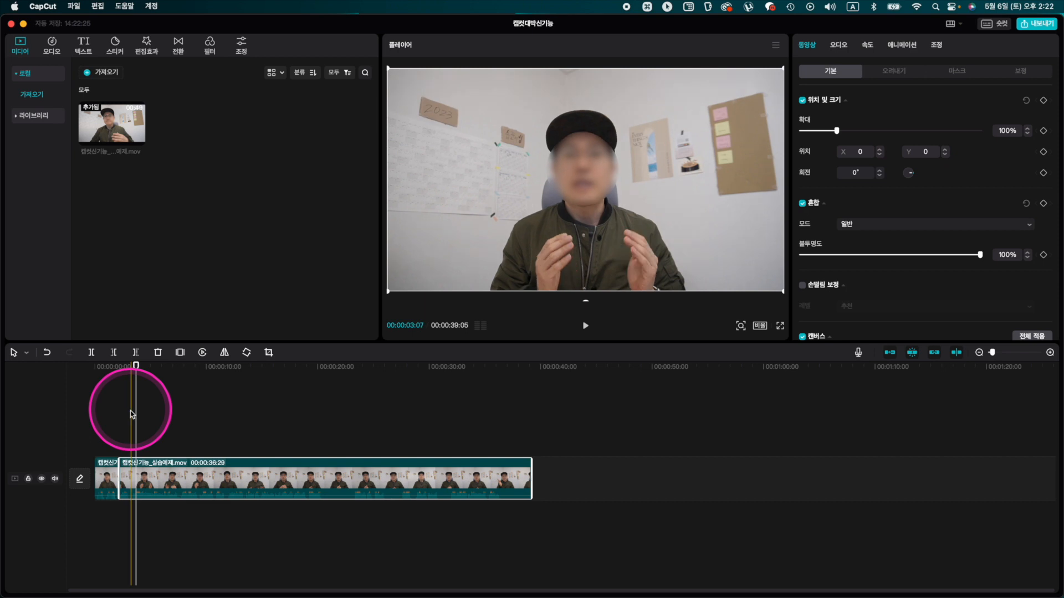
{"action": "key", "text": "q"}
{"action": "left_click", "coordinate": [113, 410]}
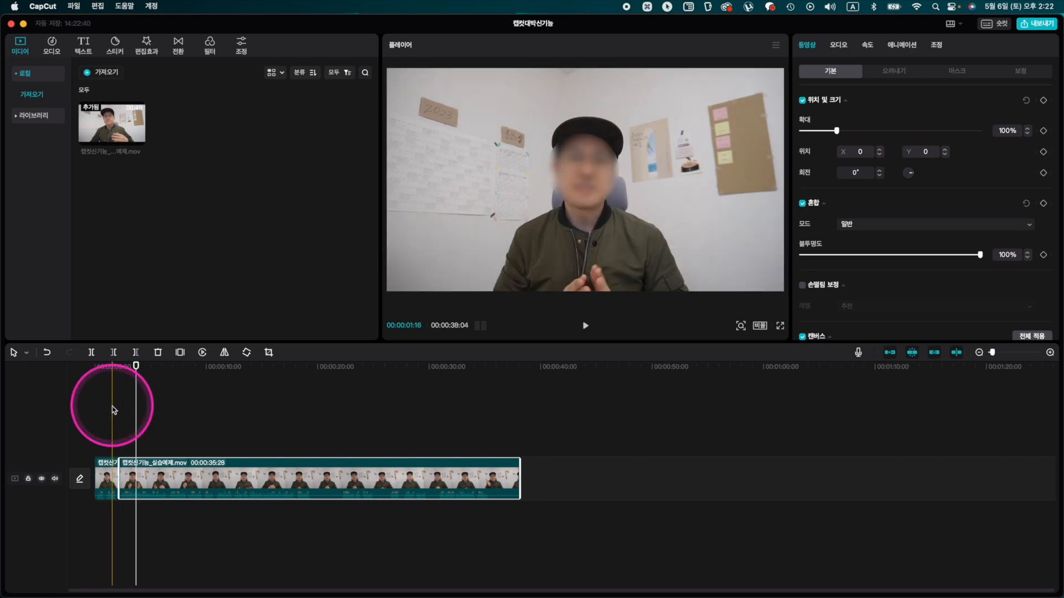
{"action": "key", "text": "space"}
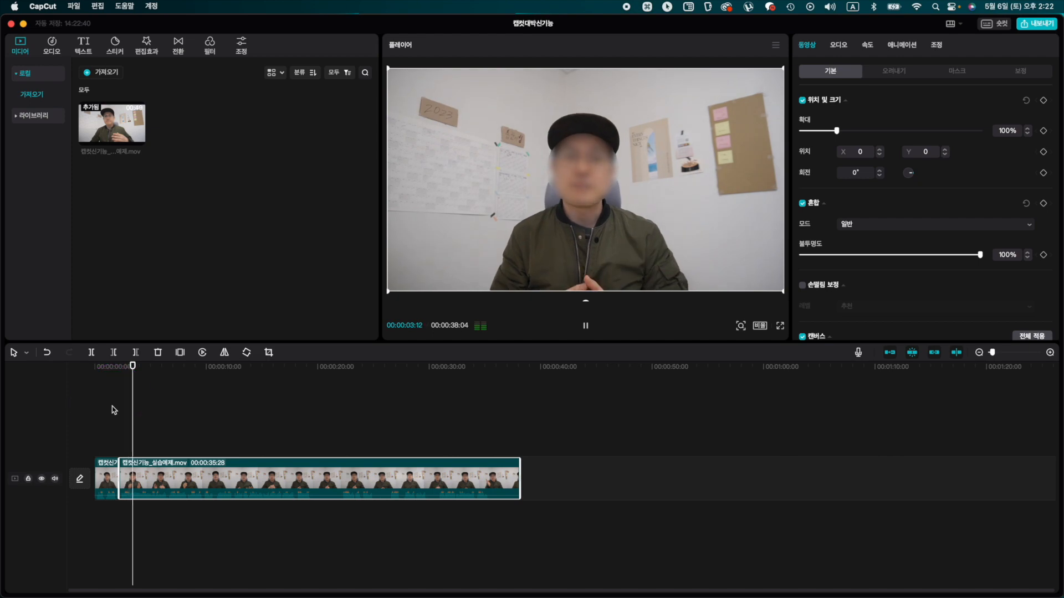
Review the footage up to about 19 seconds and split the second clip at 00:00:18:00.
{"action": "left_click", "coordinate": [166, 409]}
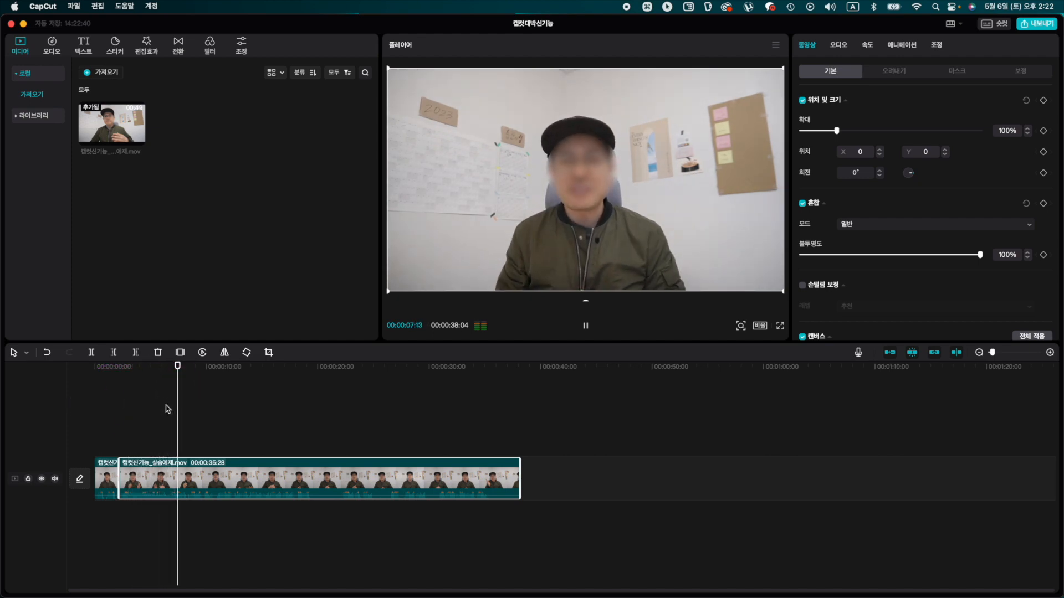
{"action": "left_click", "coordinate": [248, 408]}
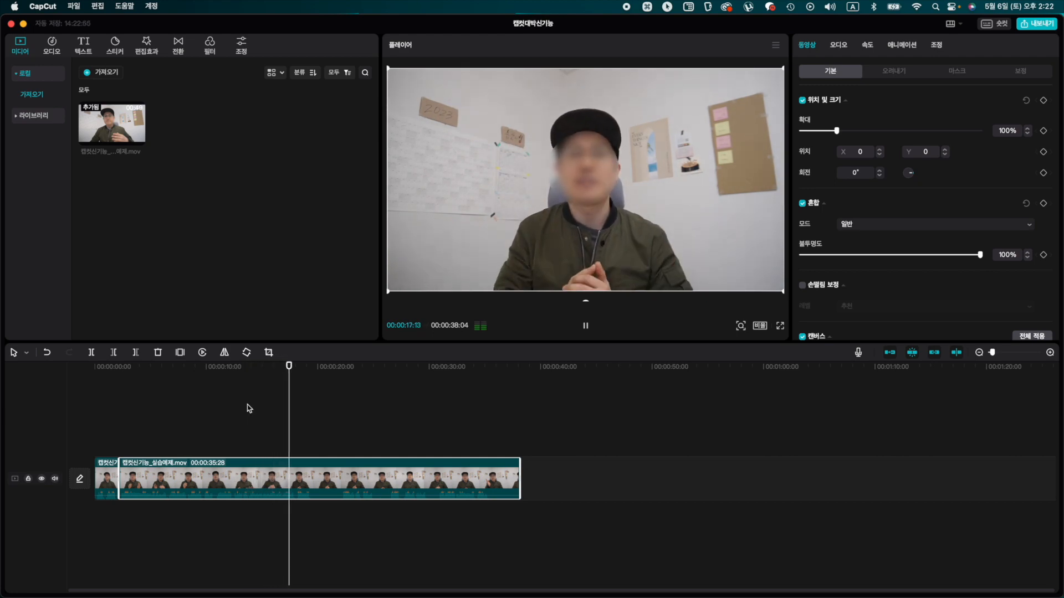
{"action": "key", "text": "space"}
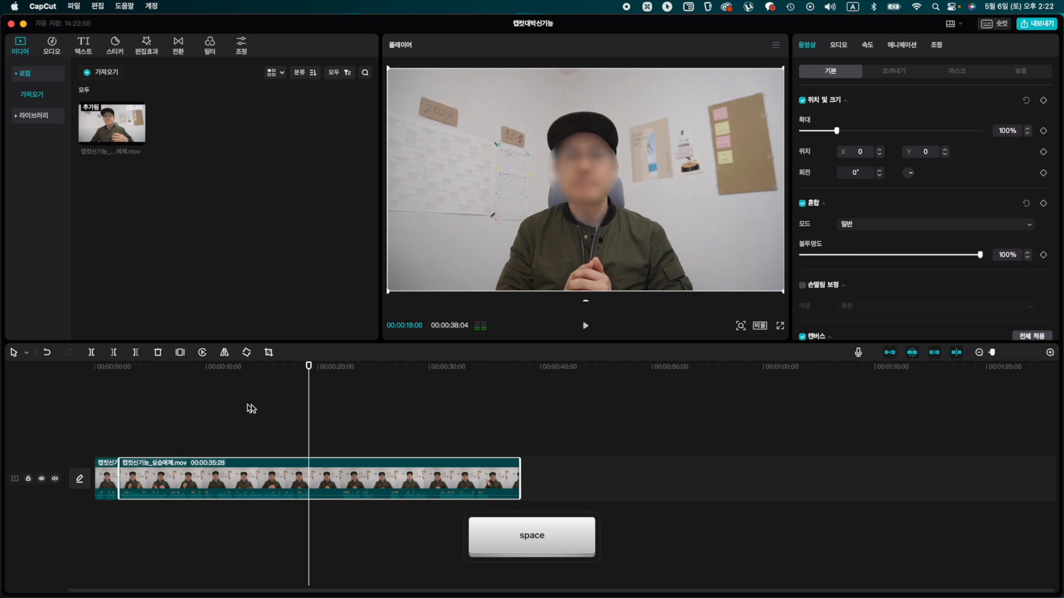
{"action": "left_click", "coordinate": [279, 410]}
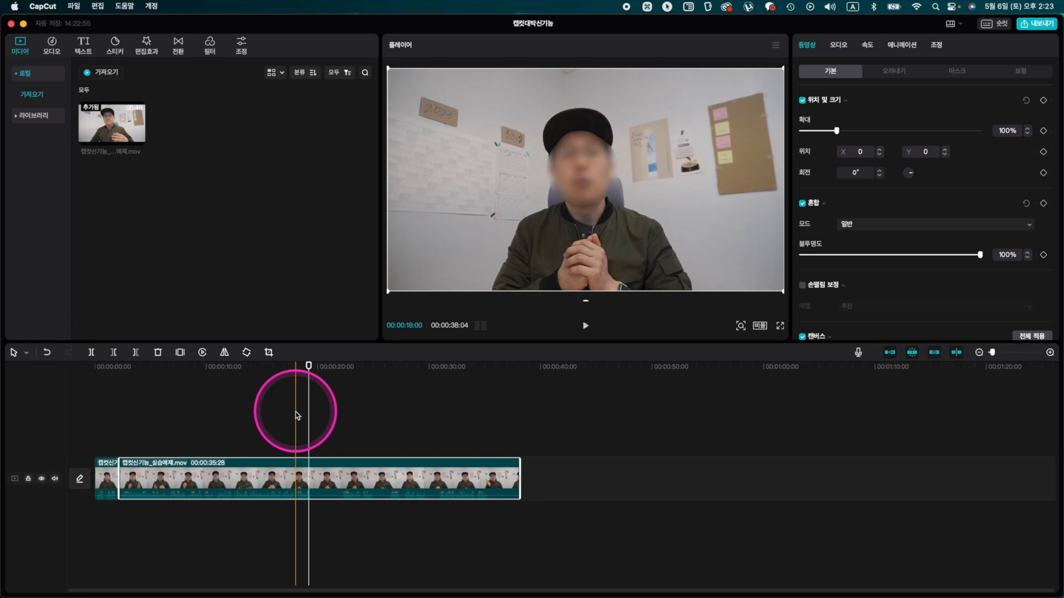
{"action": "key", "text": "super+b"}
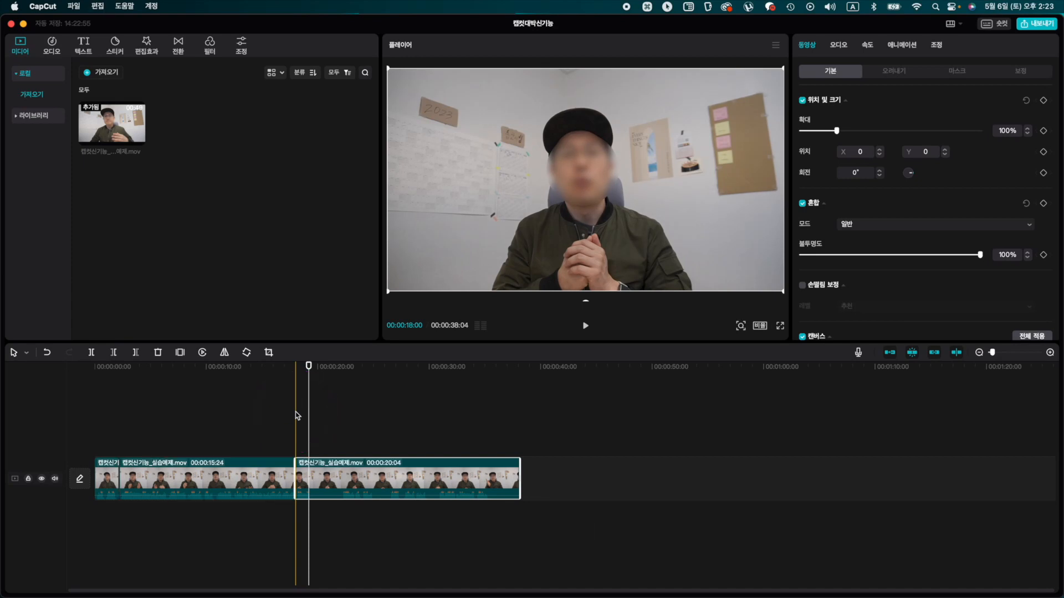
{"action": "left_click", "coordinate": [321, 418]}
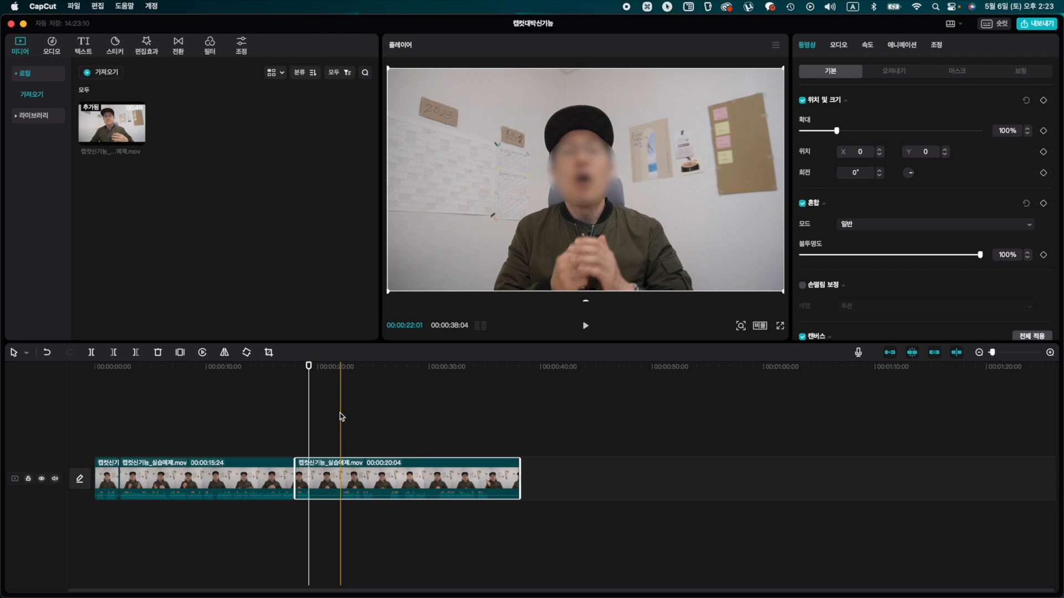
Trim the last clip's start up to 00:00:22:01 and play across the join at 00:00:18:00.
{"action": "key", "text": "q"}
{"action": "left_click", "coordinate": [292, 412]}
{"action": "key", "text": "space"}
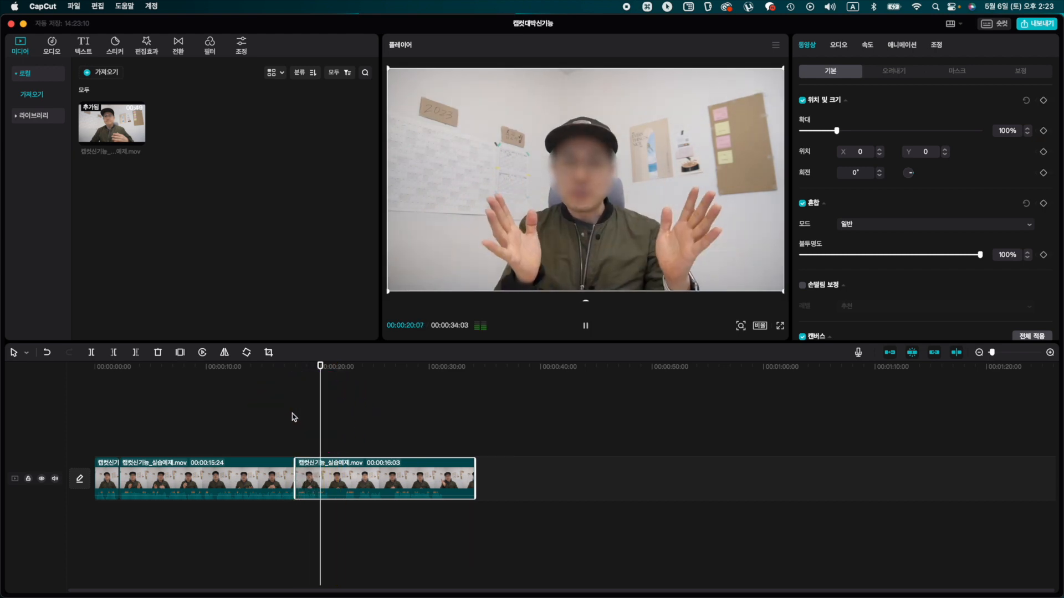
{"action": "key", "text": "space"}
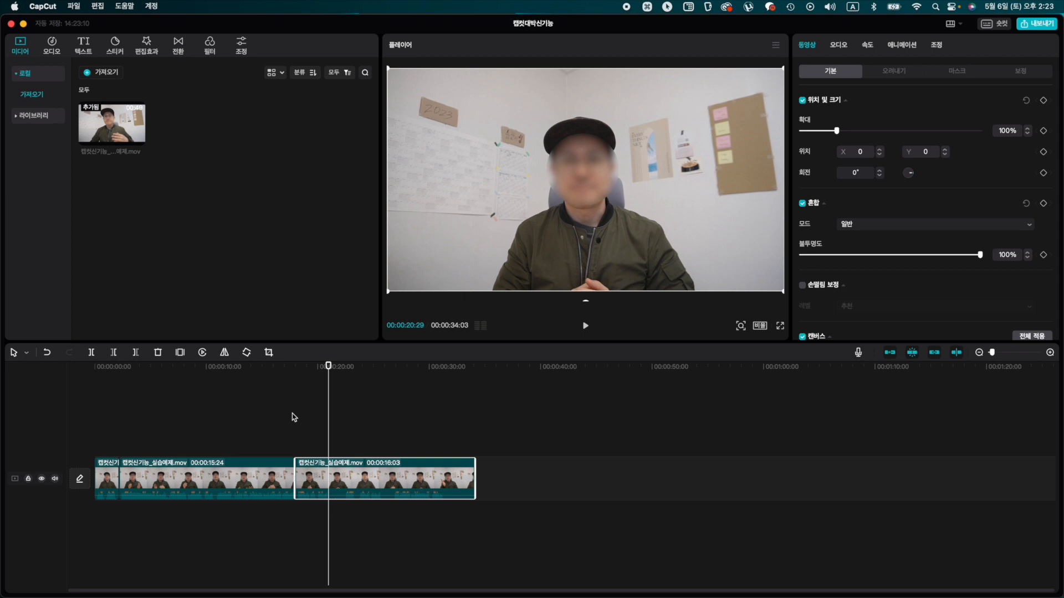
Split the last clip at 00:00:20:29.
{"action": "left_click", "coordinate": [321, 463]}
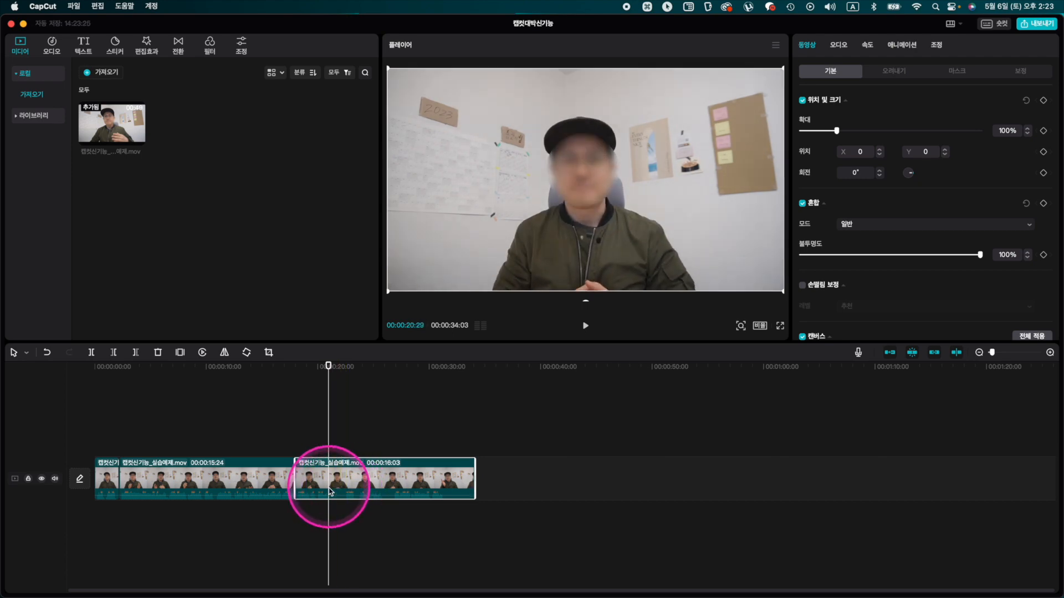
{"action": "key", "text": "super"}
{"action": "key", "text": "super+b"}
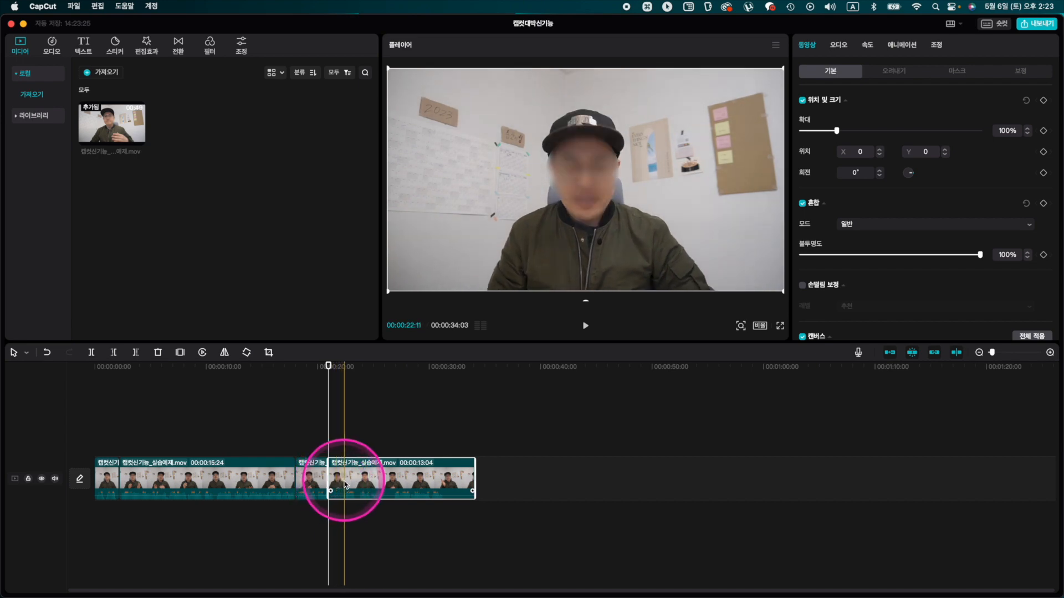
Trim the new last clip's start up to about 00:00:22:11 and play across the join at 00:00:20:29.
{"action": "key", "text": "q"}
{"action": "key", "text": "space"}
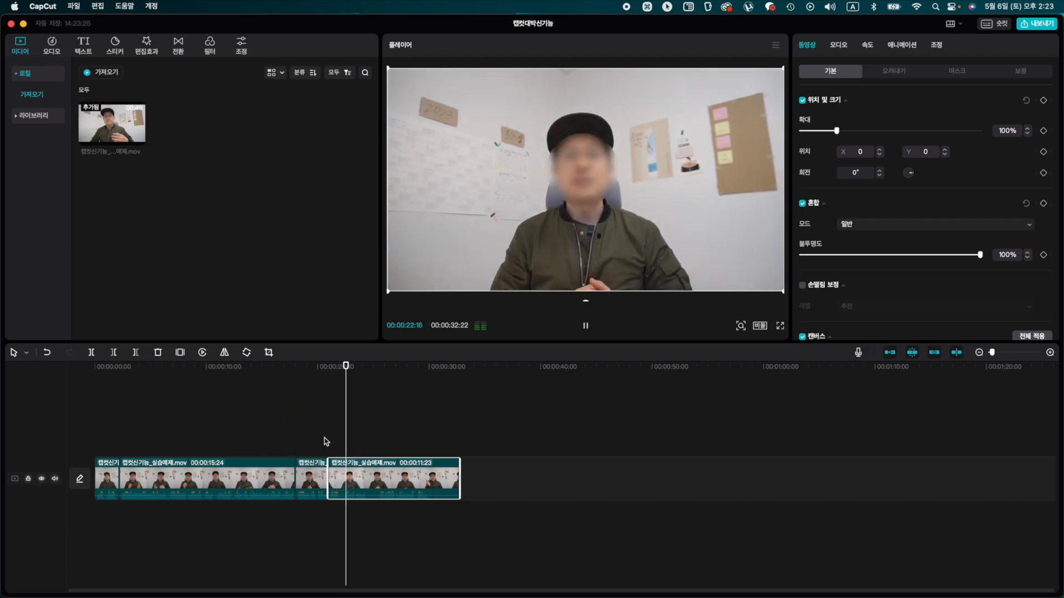
{"action": "key", "text": "space"}
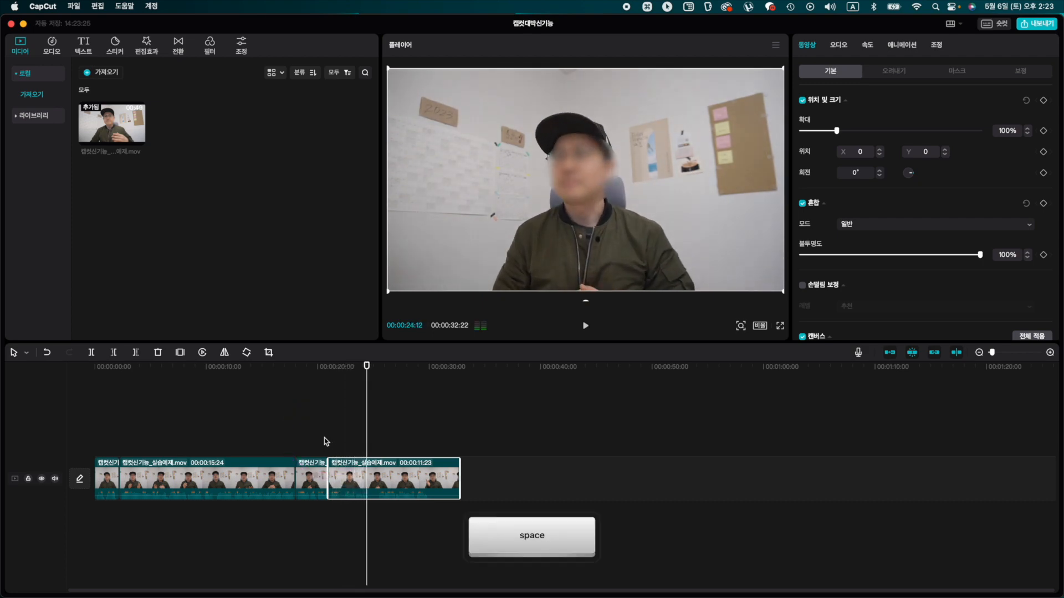
Split the last clip at 00:00:24:11 and trim the new last clip's start up to 00:00:25:11.
{"action": "key", "text": "Left"}
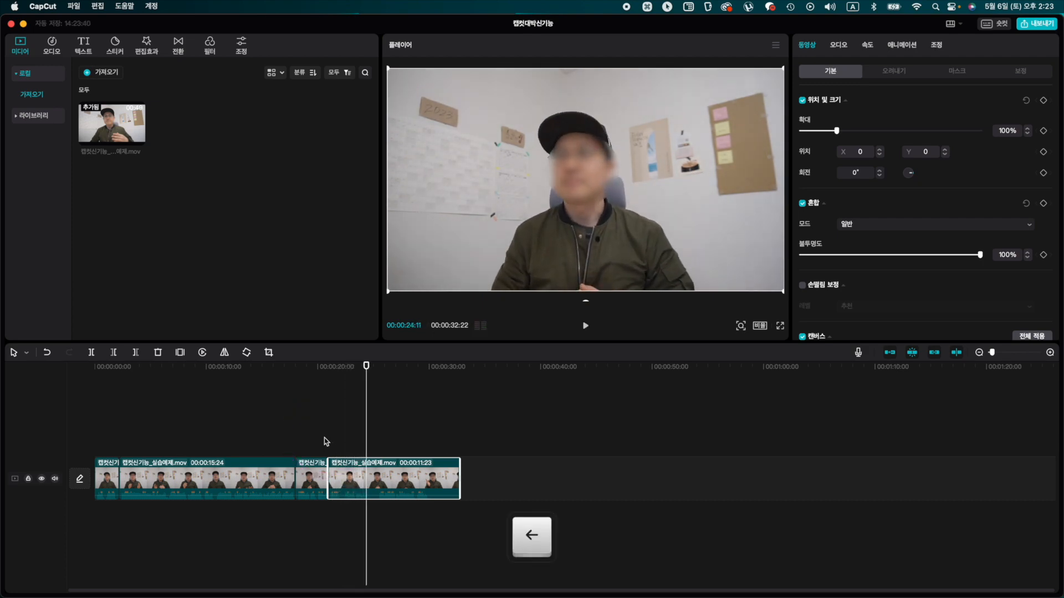
{"action": "key", "text": "super+b"}
{"action": "left_click", "coordinate": [375, 442]}
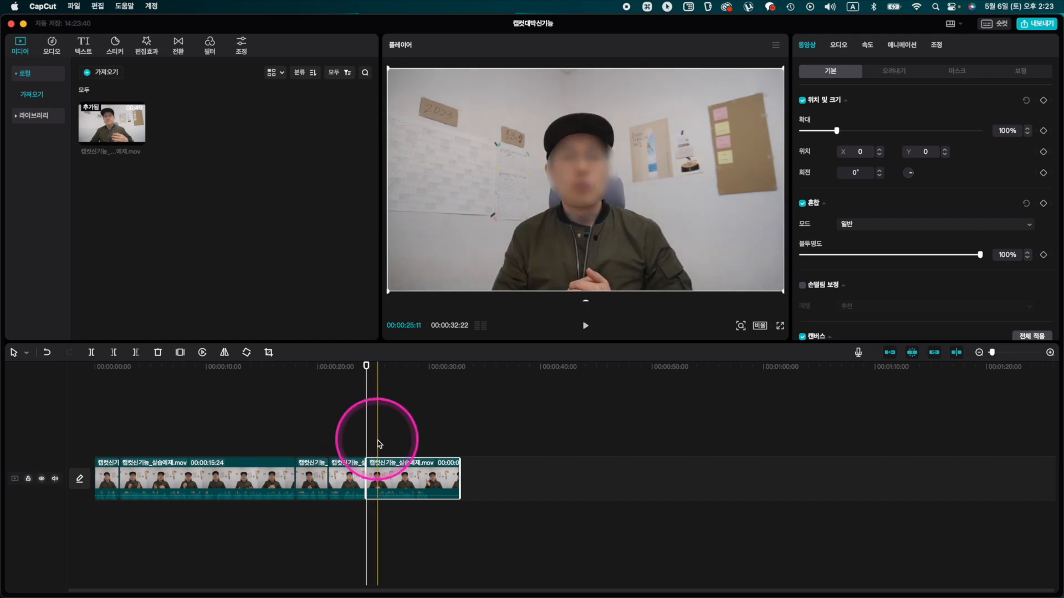
{"action": "key", "text": "q"}
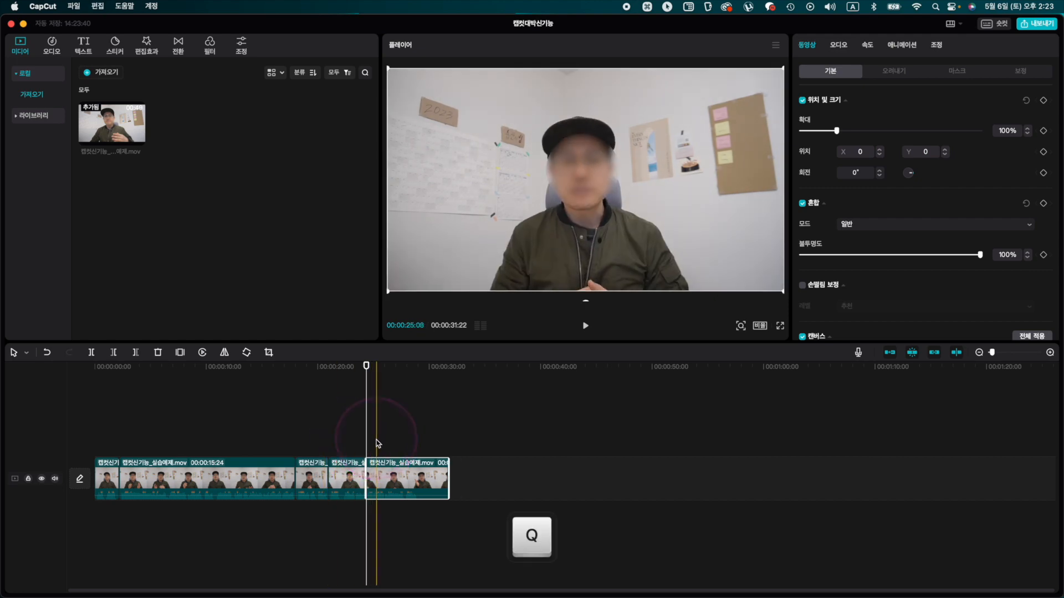
Play across the join at 00:00:24:11 and stop at 00:00:28:28.
{"action": "left_click", "coordinate": [366, 442]}
{"action": "key", "text": "space"}
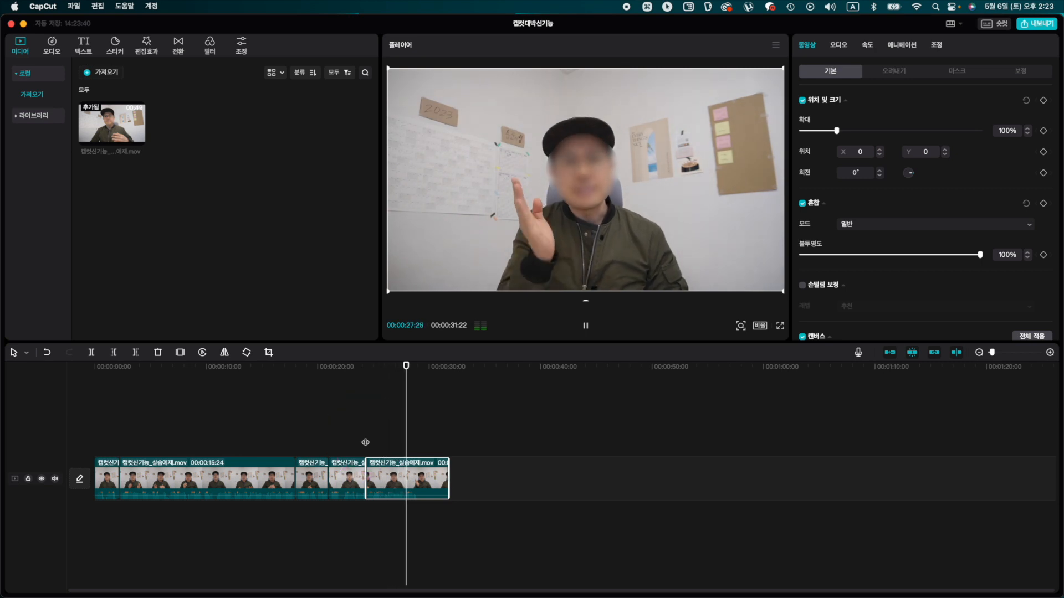
{"action": "key", "text": "space"}
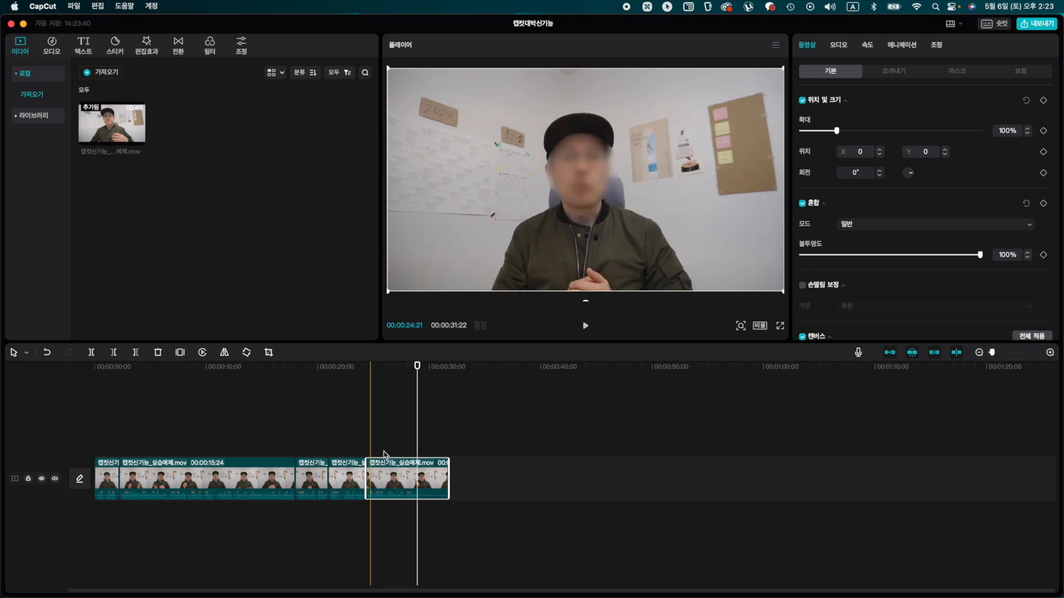
Try splitting the last clip at 00:00:28:28 and deleting its remainder, and undo both edits.
{"action": "left_click", "coordinate": [419, 480]}
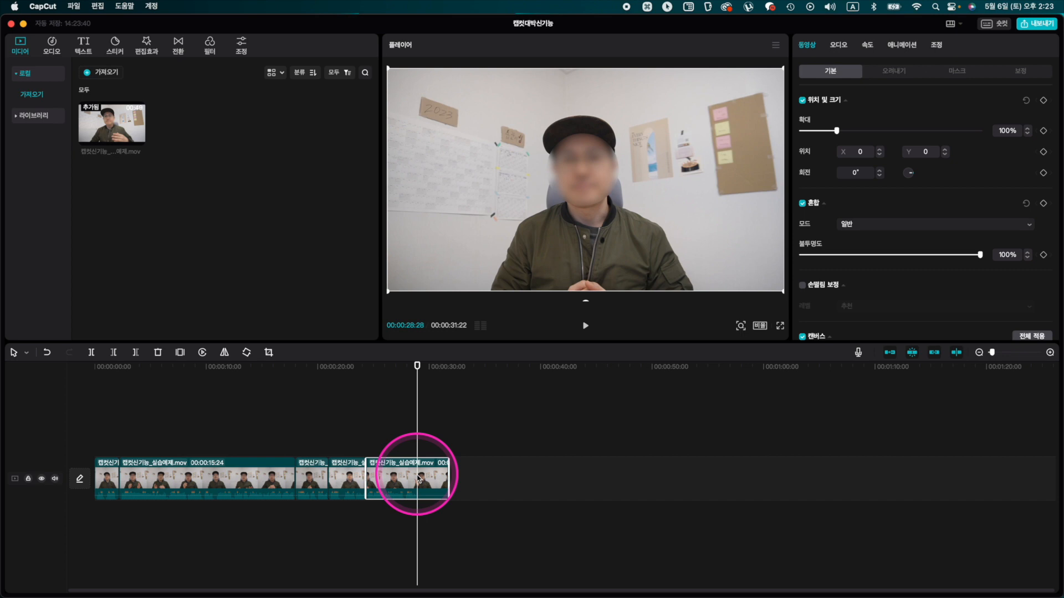
{"action": "key", "text": "super+b"}
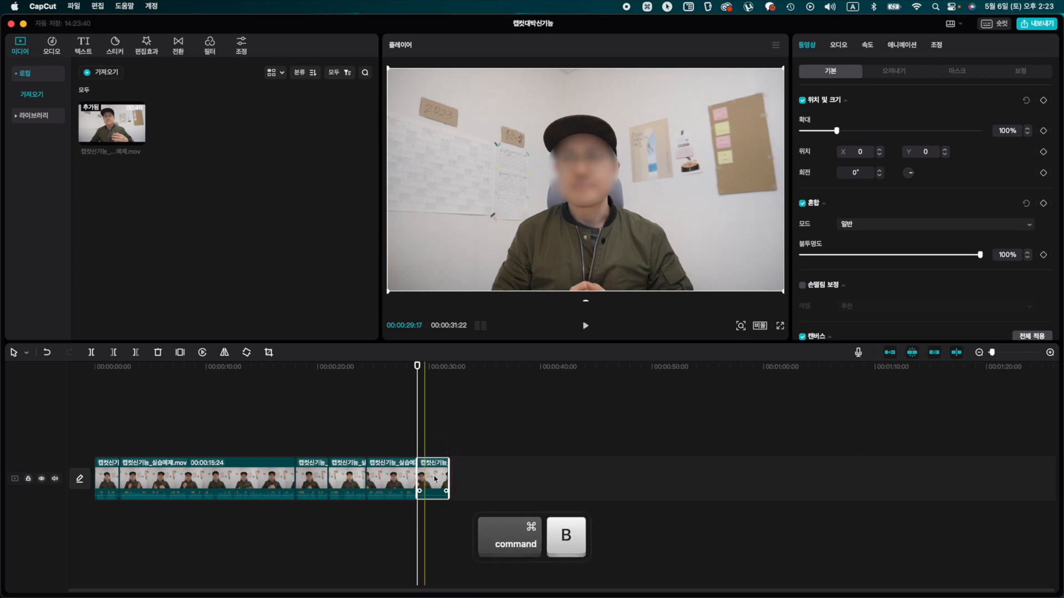
{"action": "key", "text": "Delete"}
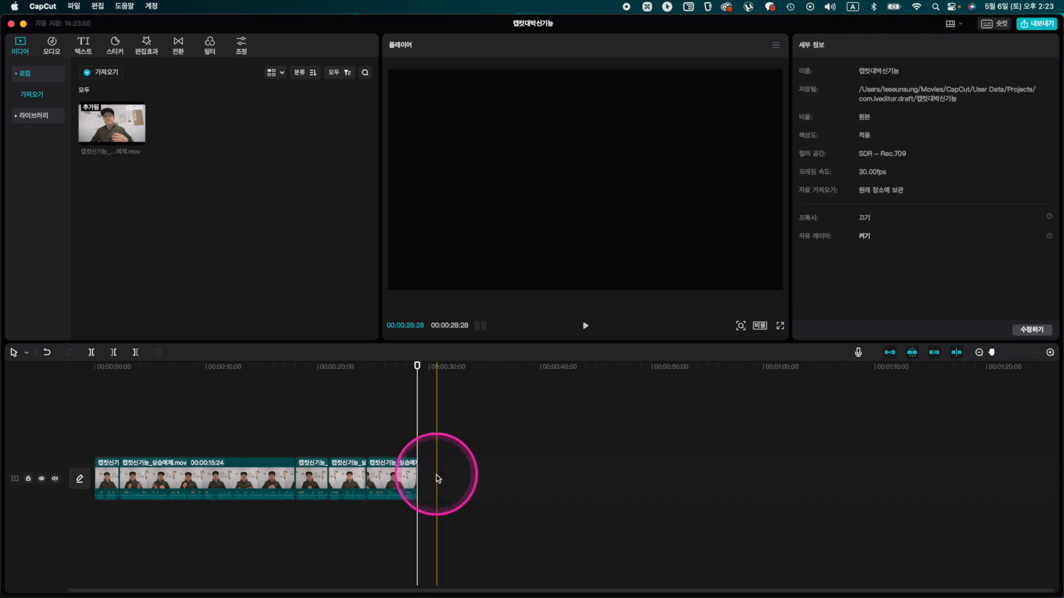
{"action": "key", "text": "super+z"}
Trim the last clip's end back to 00:00:28:28.
{"action": "left_click", "coordinate": [416, 450]}
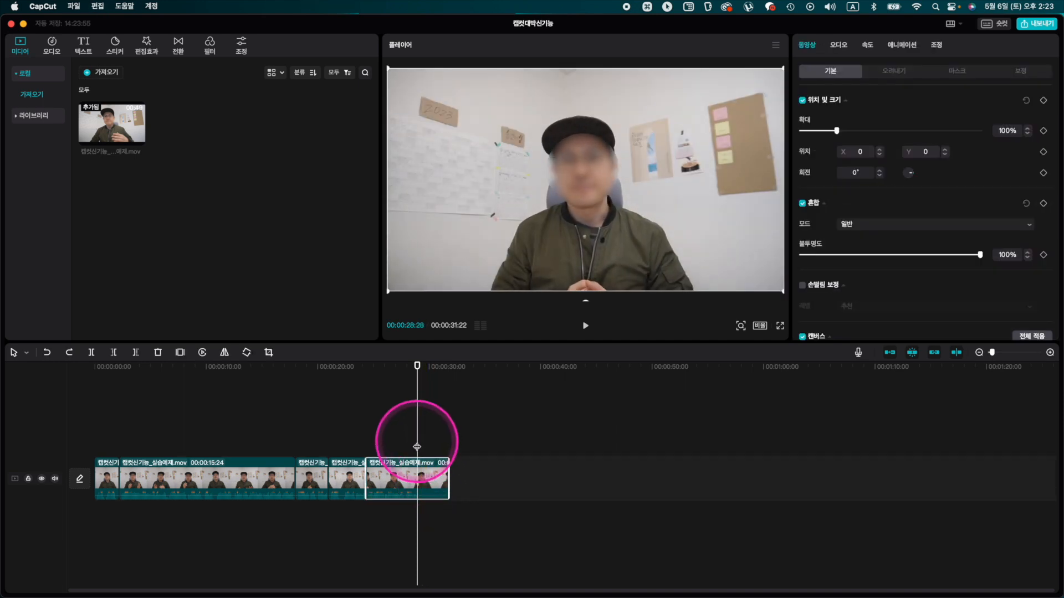
{"action": "key", "text": "w"}
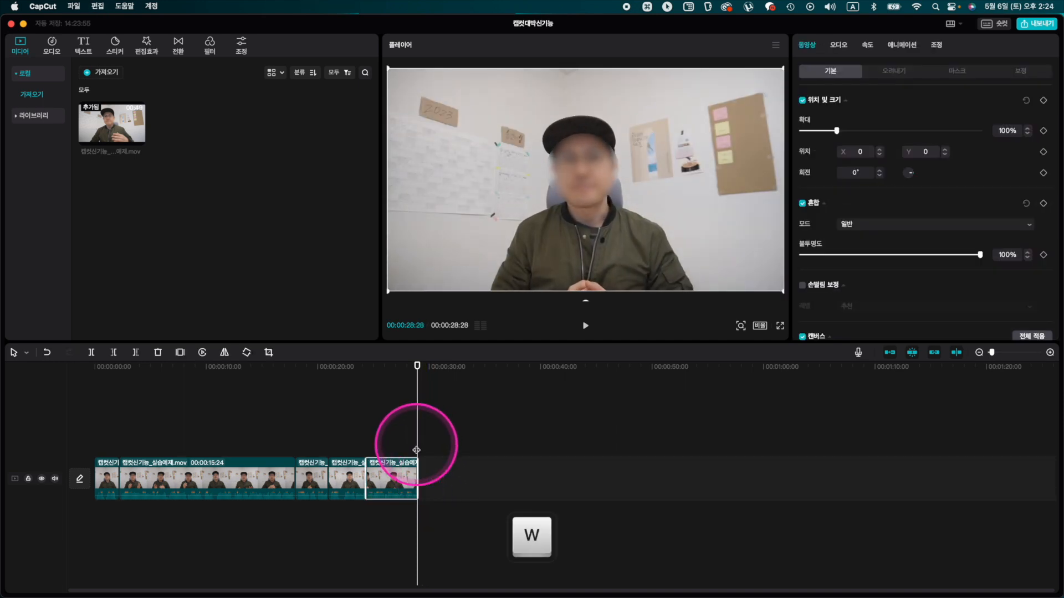